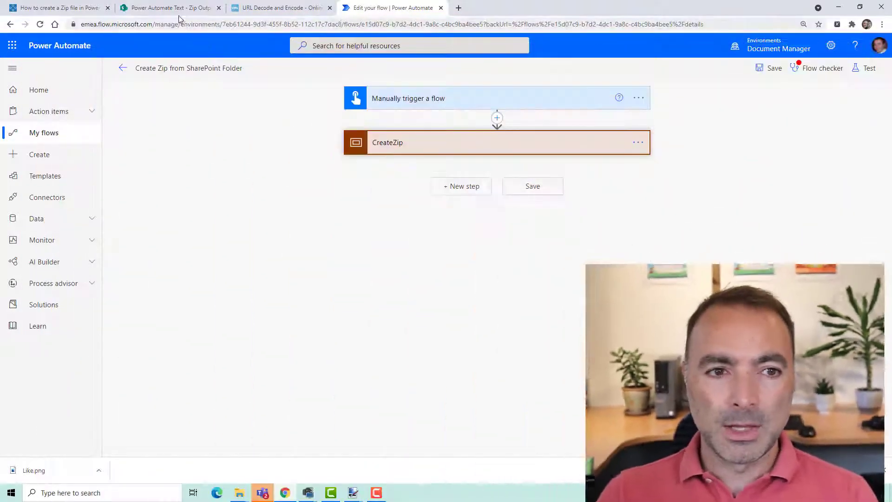
Step: Open the Test Zip folder in the SharePoint Documents library and show it as Tiles
{"action": "left_click", "coordinate": [179, 9]}
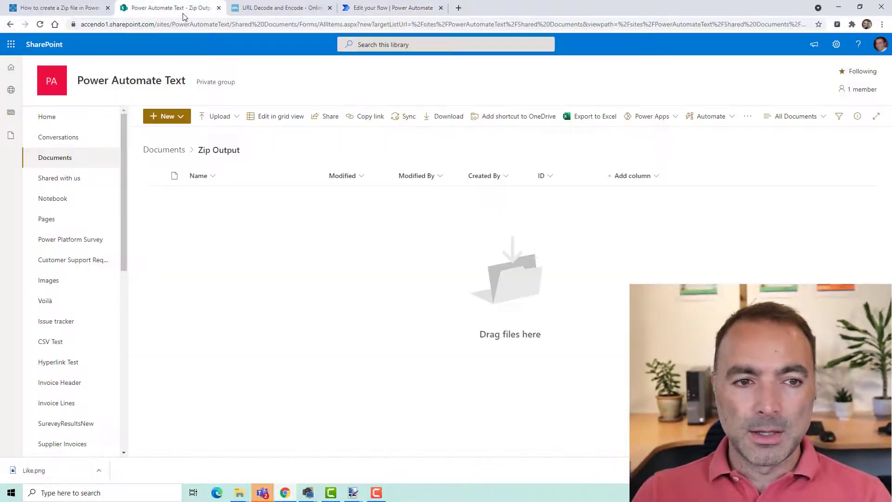
{"action": "left_click", "coordinate": [183, 155]}
{"action": "left_click", "coordinate": [205, 257]}
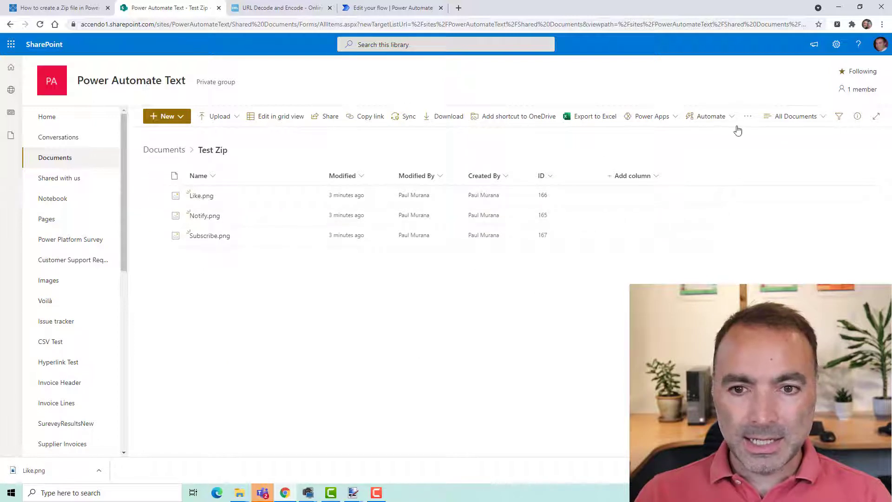
{"action": "left_click", "coordinate": [789, 122]}
{"action": "left_click", "coordinate": [790, 175]}
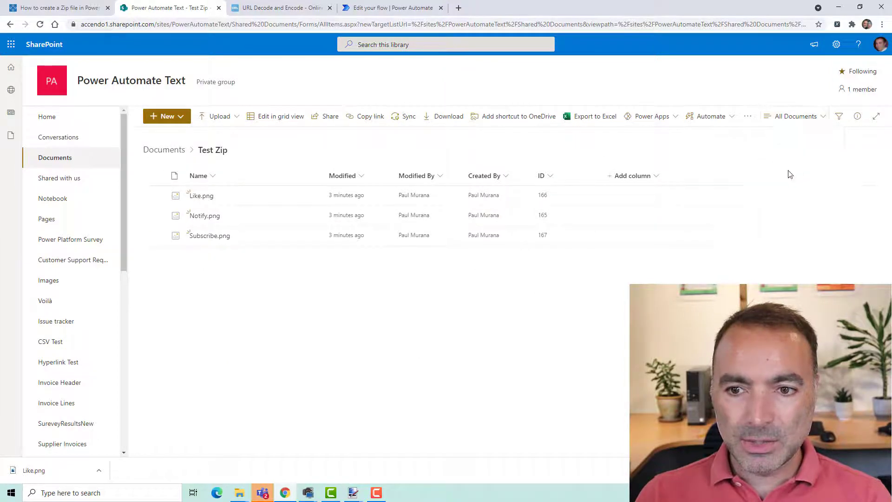
Step: Download Like.png, Notify.png and Subscribe.png together as a zip and check its contents
{"action": "left_click", "coordinate": [217, 173]}
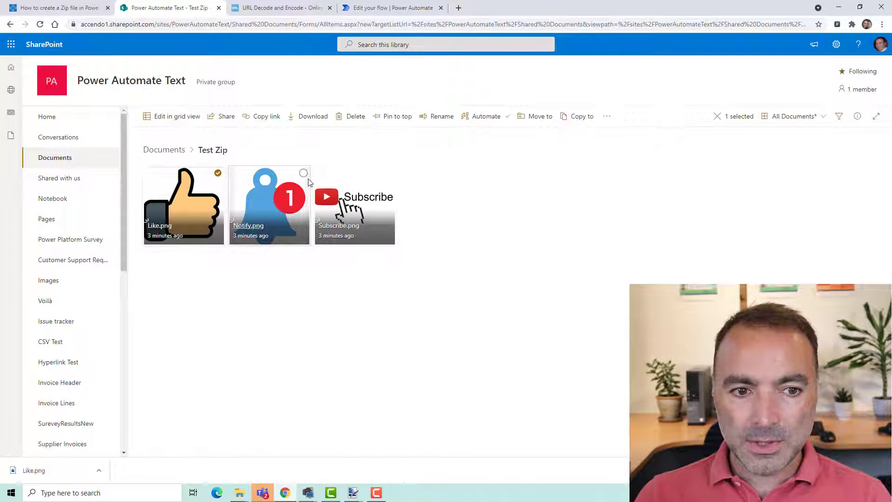
{"action": "left_click", "coordinate": [304, 172]}
{"action": "left_click", "coordinate": [388, 173]}
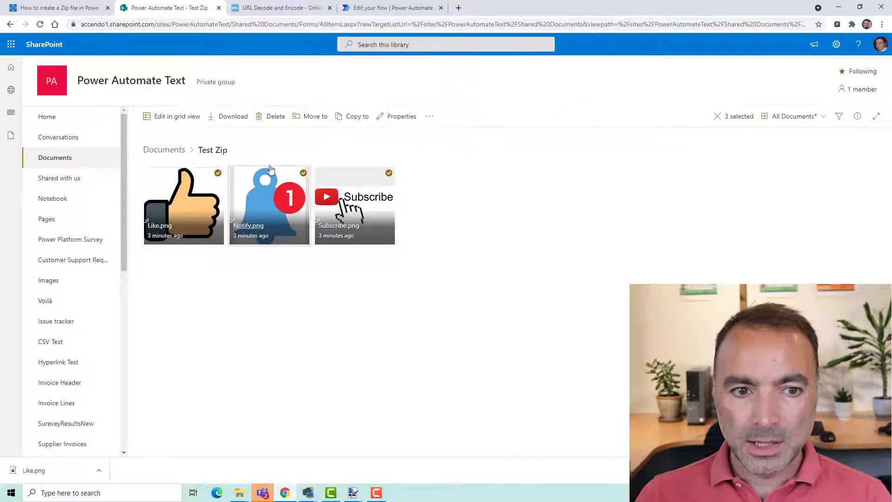
{"action": "left_click", "coordinate": [233, 116]}
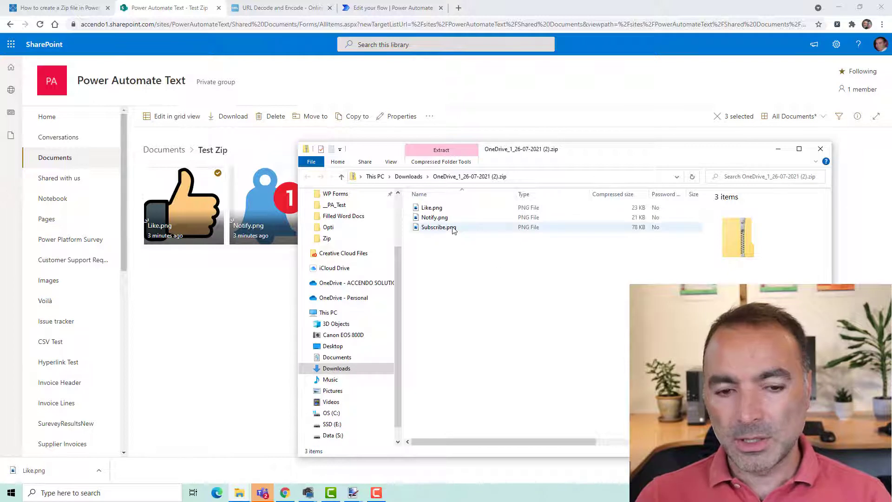
{"action": "left_click", "coordinate": [439, 217]}
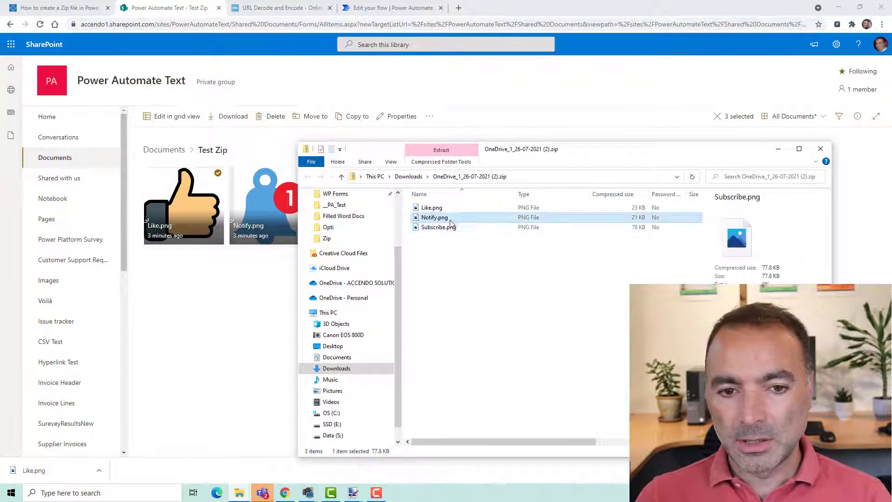
{"action": "left_click", "coordinate": [821, 150]}
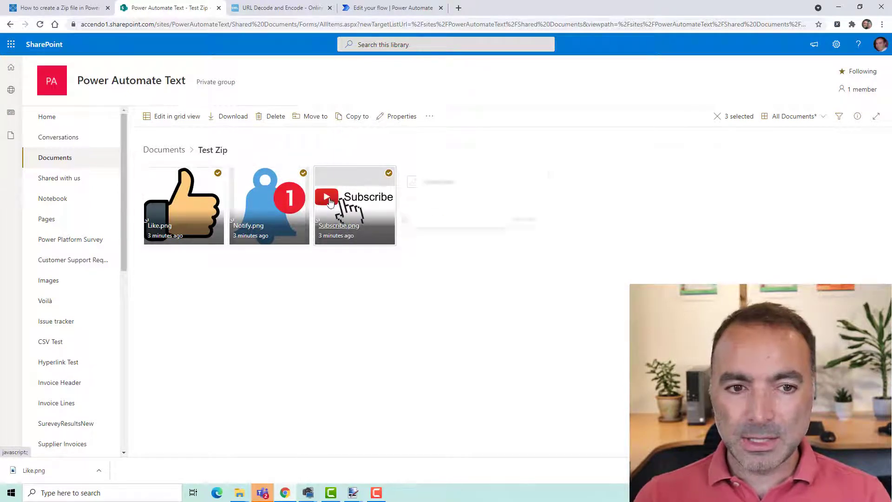
{"action": "mouse_move", "coordinate": [331, 203]}
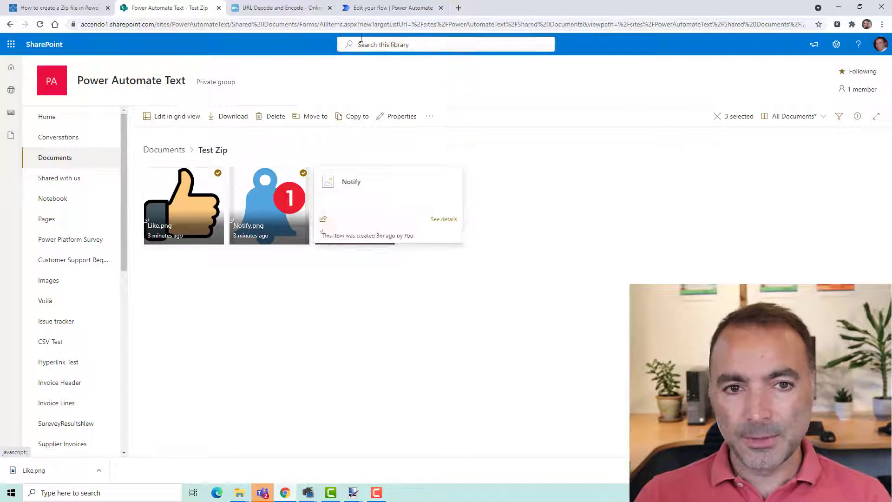
{"action": "left_click", "coordinate": [379, 10]}
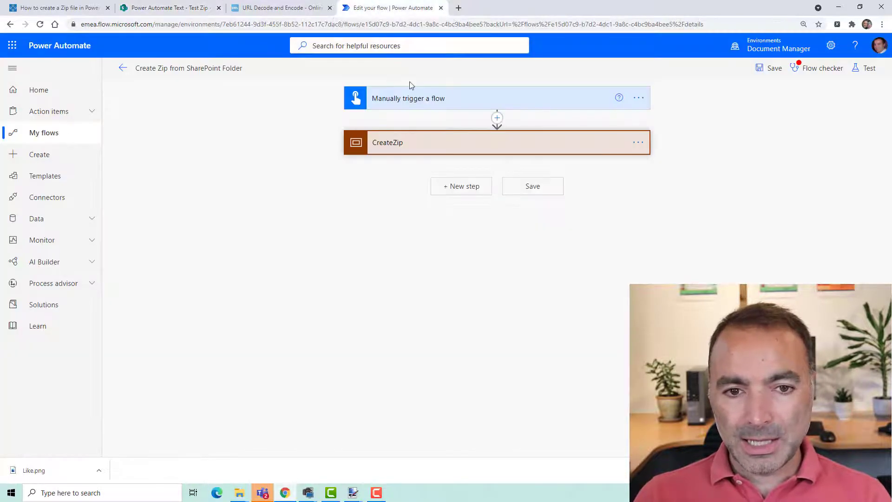
{"action": "left_click", "coordinate": [445, 142]}
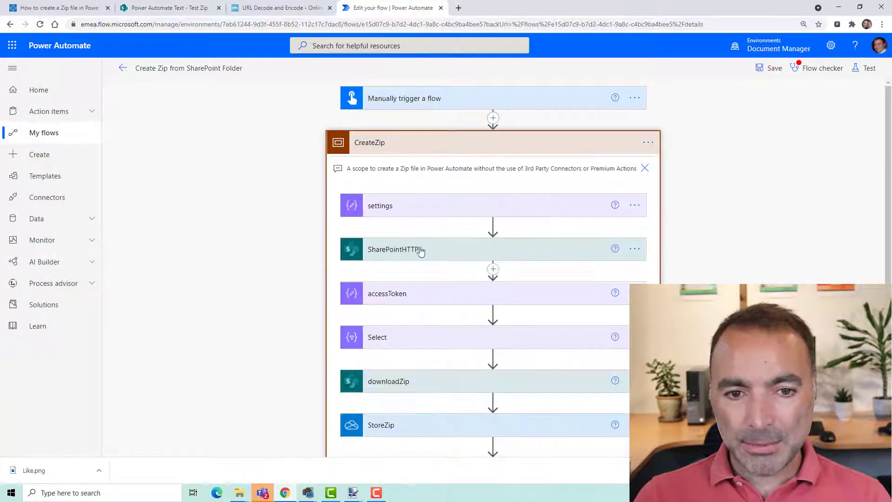
{"action": "scroll", "coordinate": [597, 301], "scroll_direction": "down", "scroll_amount": 3}
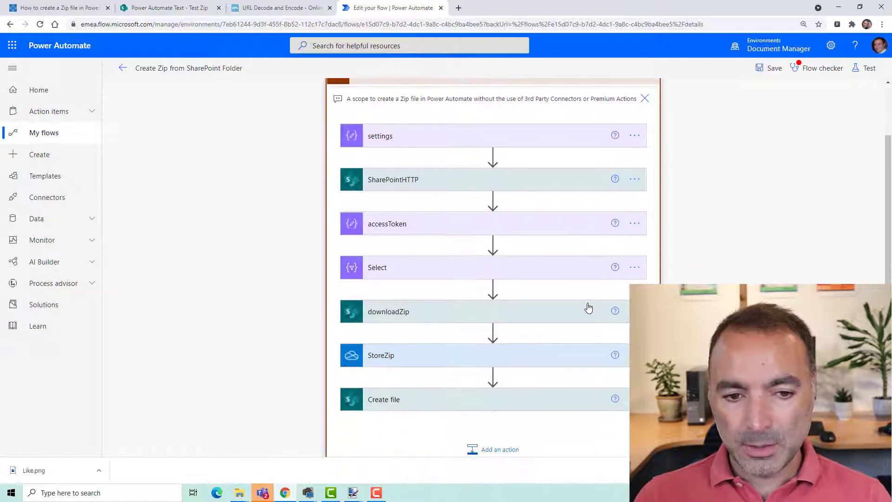
{"action": "scroll", "coordinate": [586, 312], "scroll_direction": "up", "scroll_amount": 3}
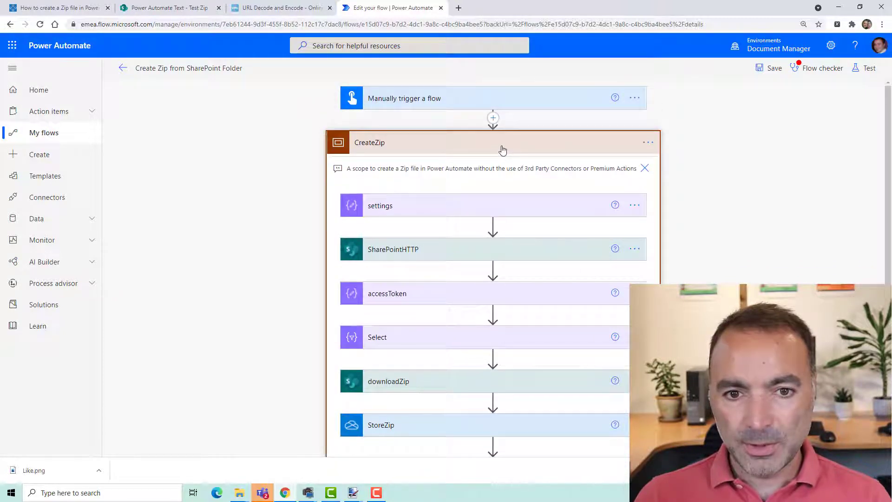
{"action": "left_click", "coordinate": [503, 150]}
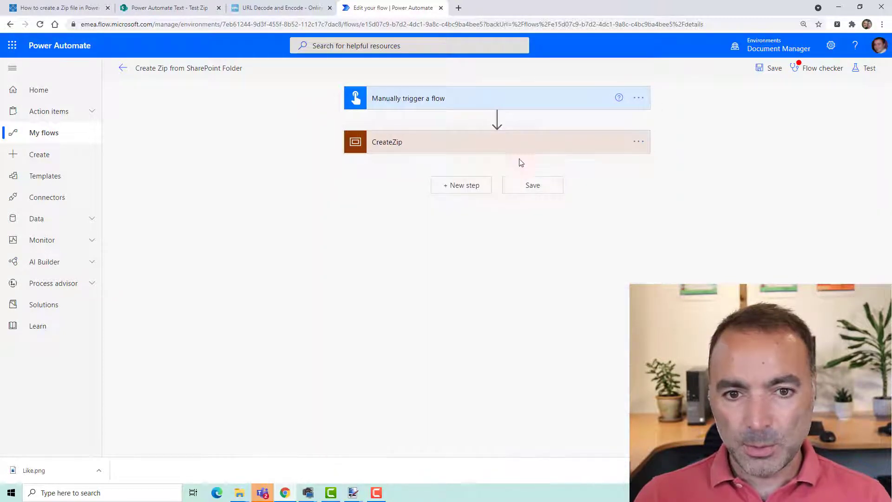
Step: Jump to the blog post's Flow Code and Implementation section to show the Scope Code JSON
{"action": "left_click", "coordinate": [57, 6]}
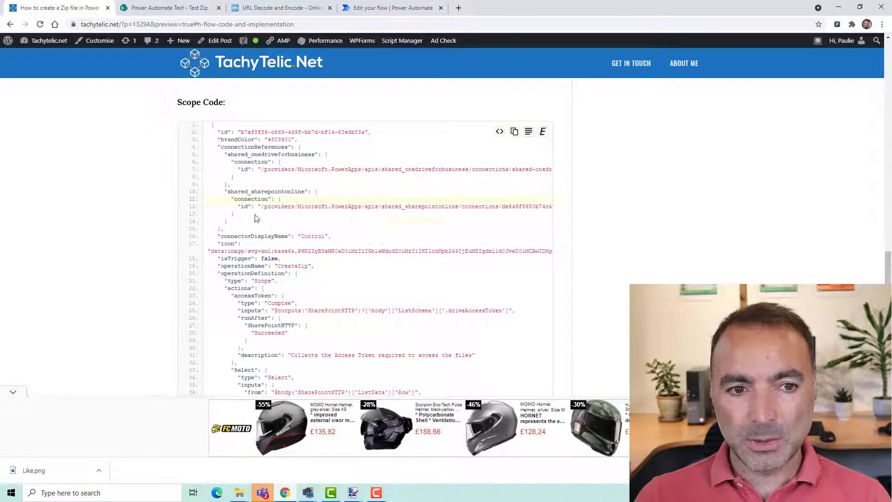
{"action": "left_click_drag", "start_coordinate": [886, 261], "coordinate": [889, 38]}
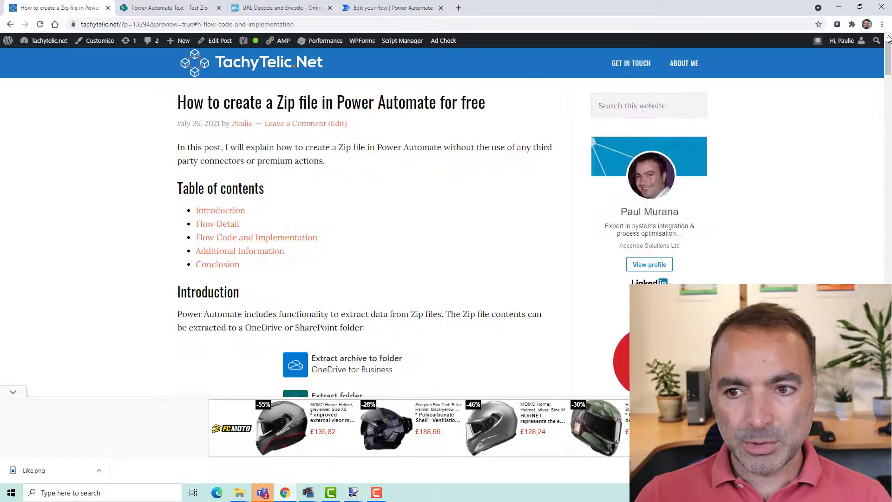
{"action": "left_click", "coordinate": [252, 241]}
{"action": "scroll", "coordinate": [255, 263], "scroll_direction": "down", "scroll_amount": 5}
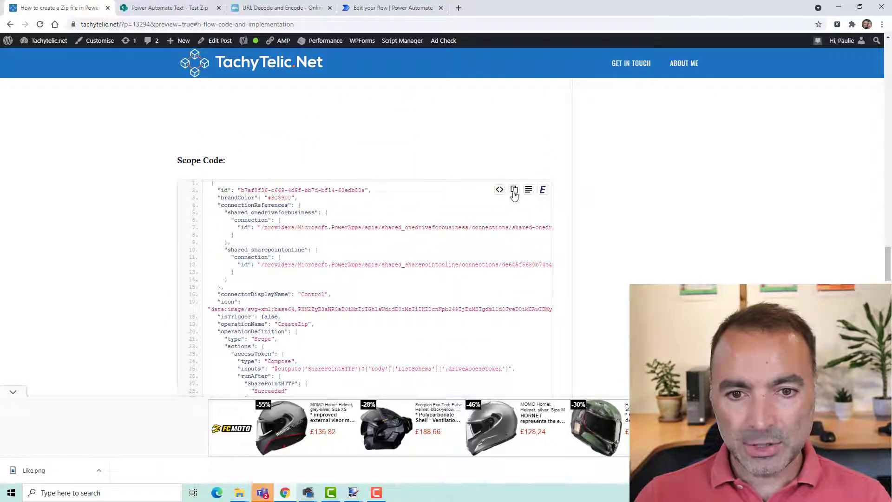
{"action": "left_click", "coordinate": [372, 12]}
{"action": "left_click", "coordinate": [497, 117]}
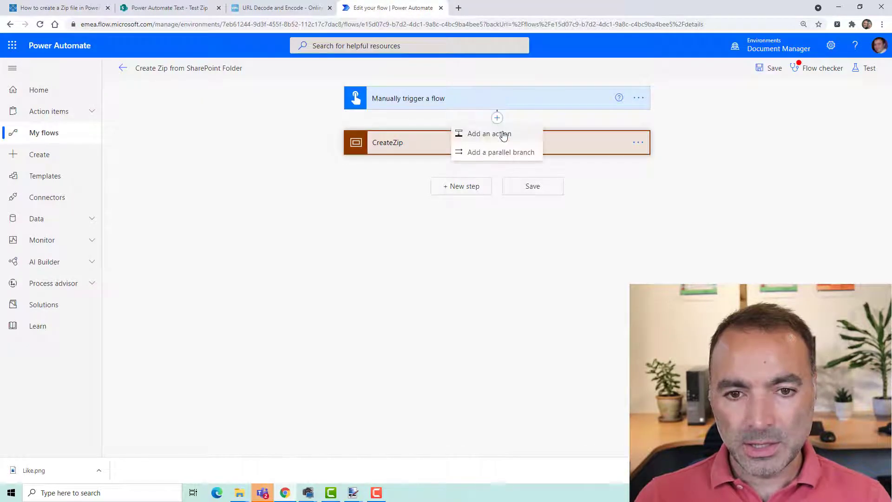
{"action": "left_click", "coordinate": [503, 135]}
{"action": "left_click", "coordinate": [544, 180]}
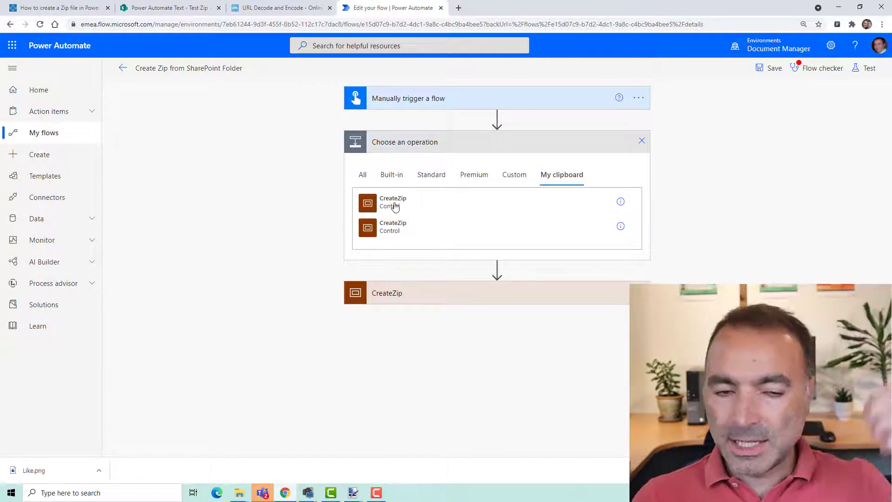
{"action": "left_click", "coordinate": [397, 211]}
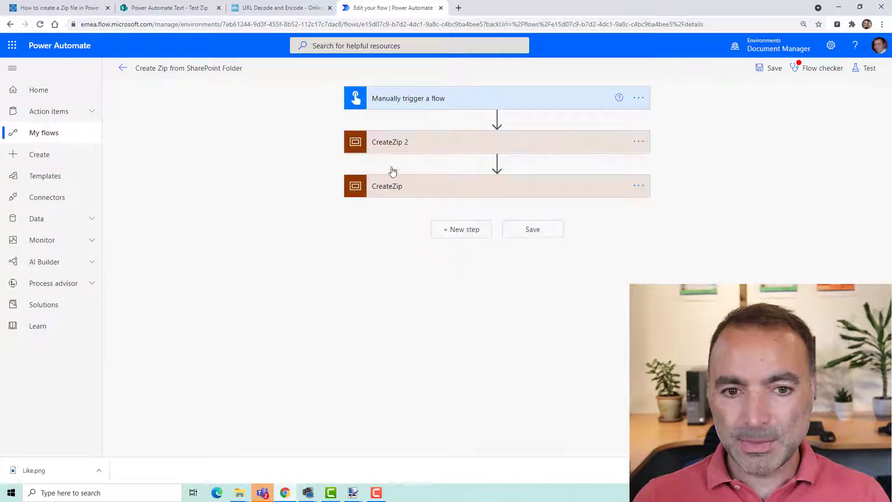
{"action": "left_click", "coordinate": [638, 142]}
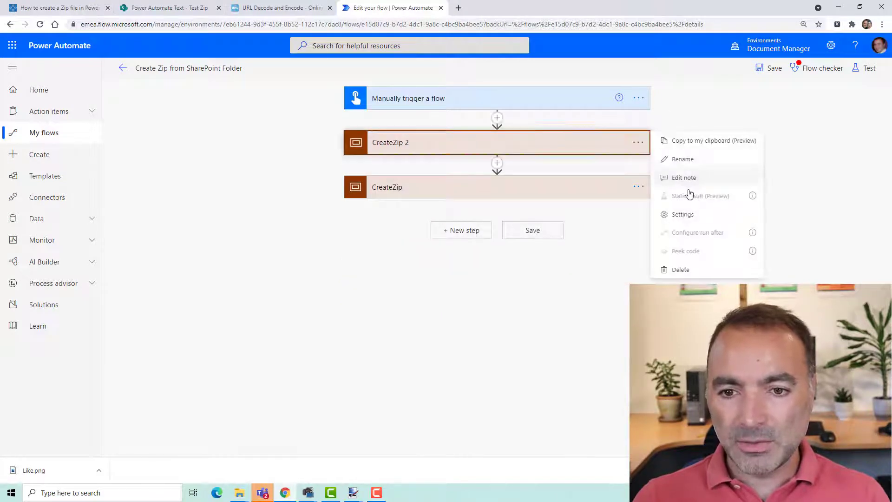
{"action": "left_click", "coordinate": [691, 271]}
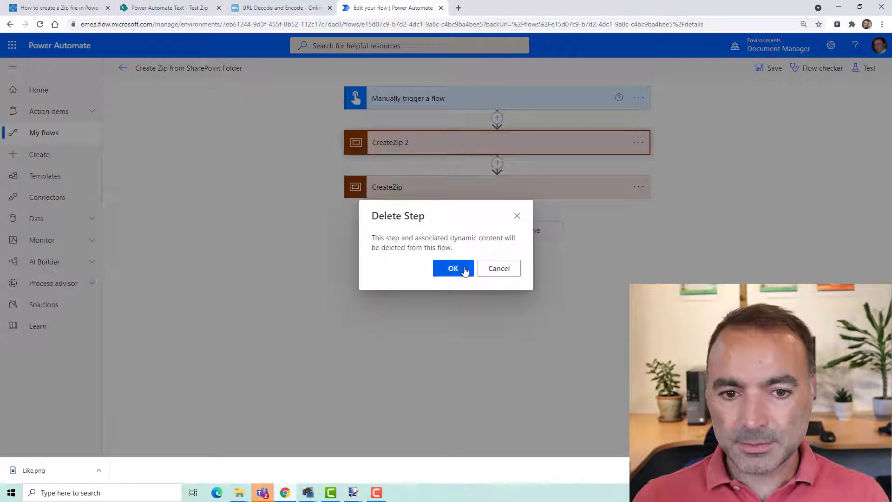
{"action": "left_click", "coordinate": [453, 269]}
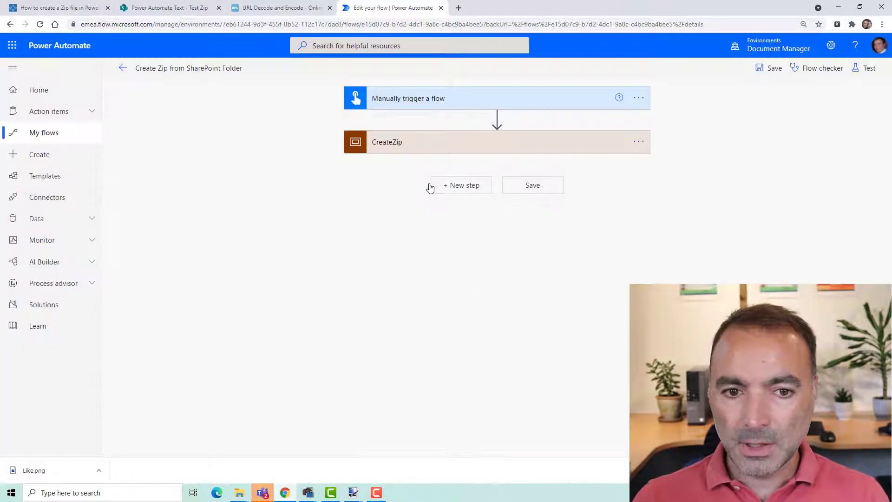
Step: Expand the CreateZip scope and its settings action to view the libraryPath value
{"action": "left_click", "coordinate": [403, 145]}
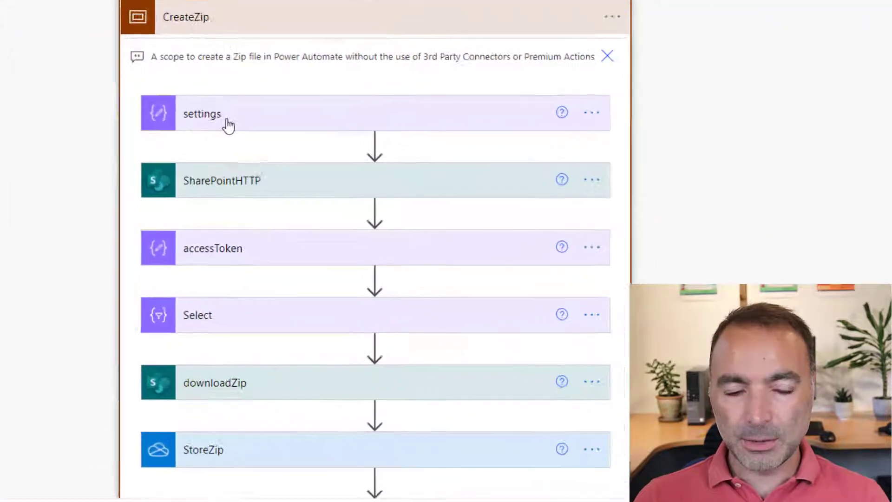
{"action": "left_click", "coordinate": [398, 212]}
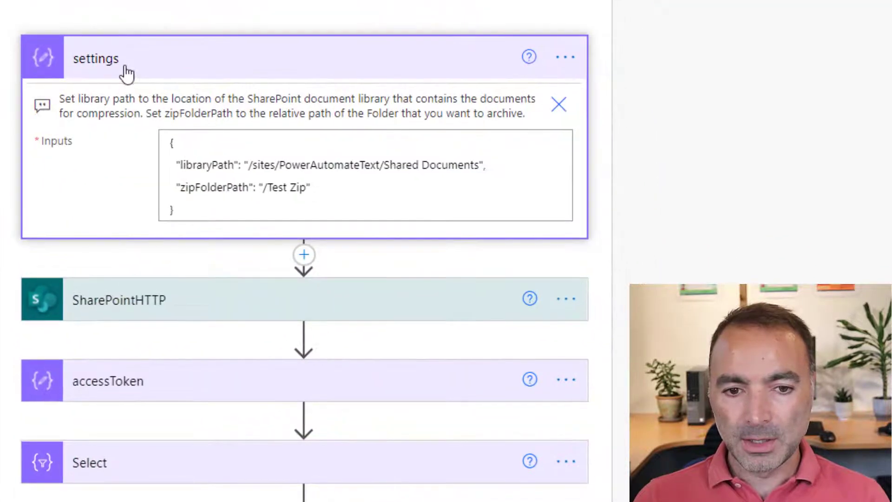
{"action": "left_click_drag", "start_coordinate": [252, 169], "coordinate": [480, 159]}
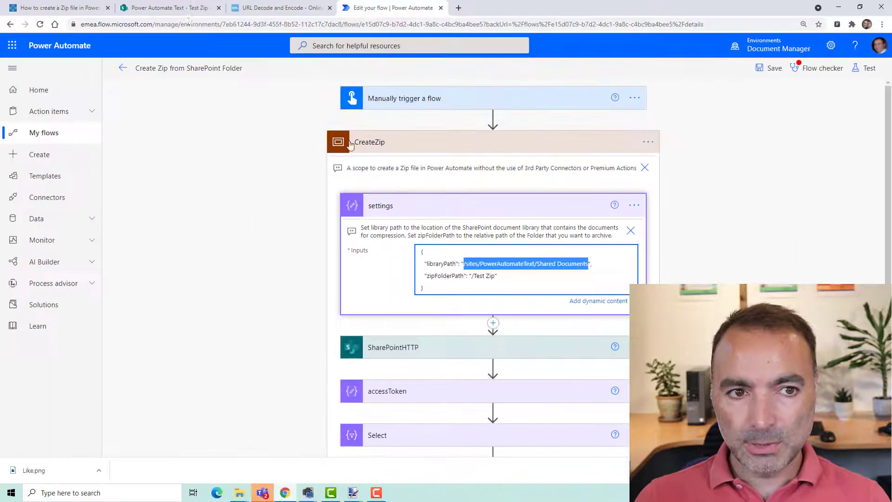
Step: Copy the /sites/PowerAutomateText/Shared%20Documents path from the Test Zip folder's web address
{"action": "left_click", "coordinate": [168, 8]}
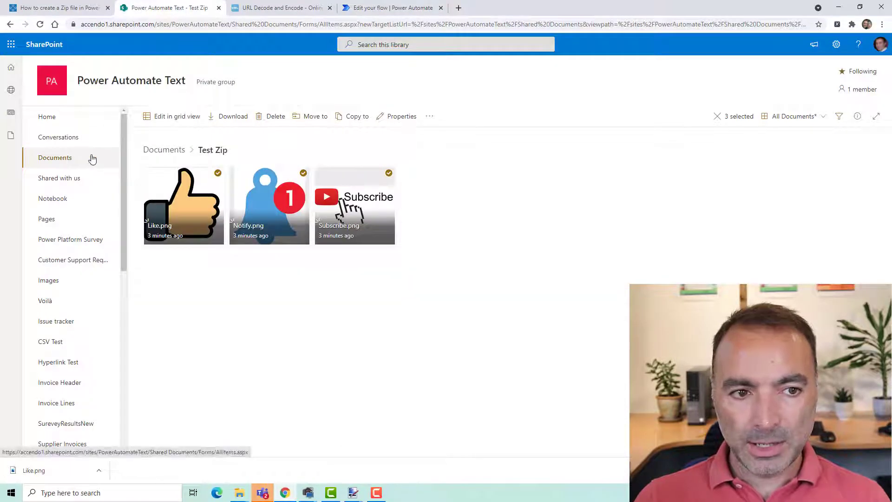
{"action": "left_click_drag", "start_coordinate": [300, 24], "coordinate": [157, 18]}
{"action": "right_click", "coordinate": [204, 26]}
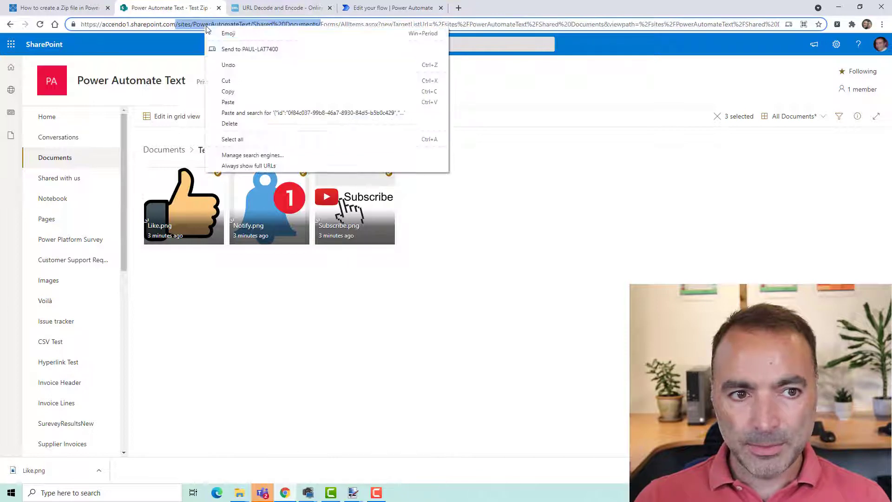
{"action": "left_click", "coordinate": [241, 91]}
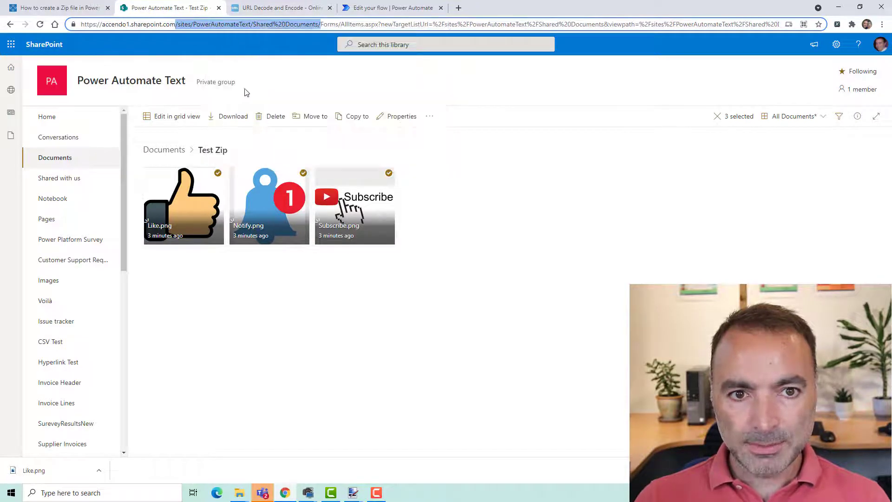
Step: Decode the pasted path into /sites/PowerAutomateText/Shared Documents/ on urldecoder.org and select the result
{"action": "left_click", "coordinate": [277, 9]}
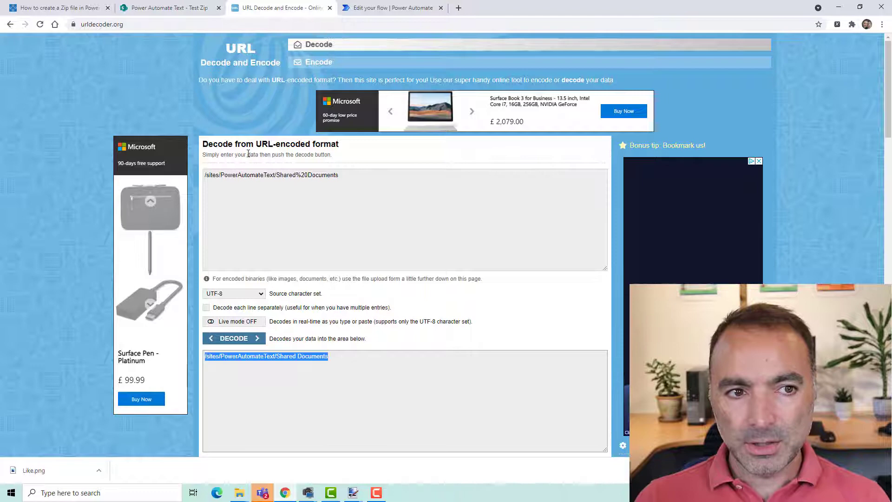
{"action": "left_click", "coordinate": [371, 180]}
{"action": "key", "text": "ctrl+a"}
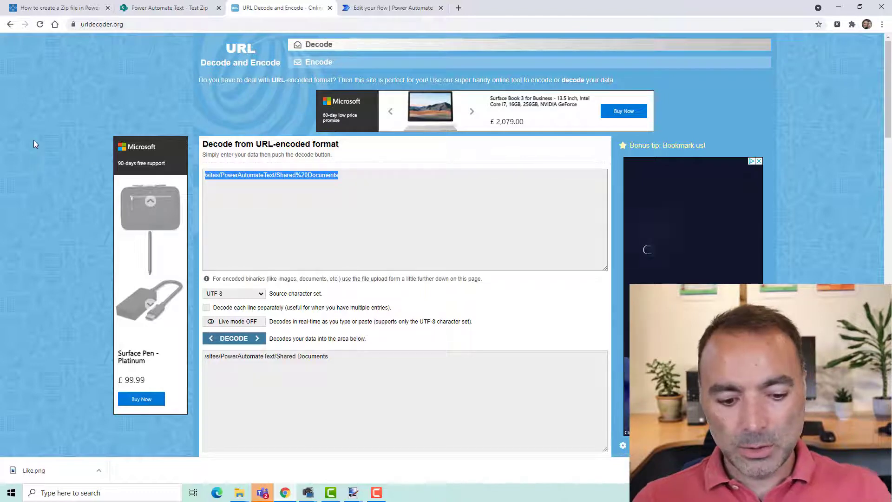
{"action": "key", "text": "ctrl+v"}
{"action": "left_click", "coordinate": [226, 342]}
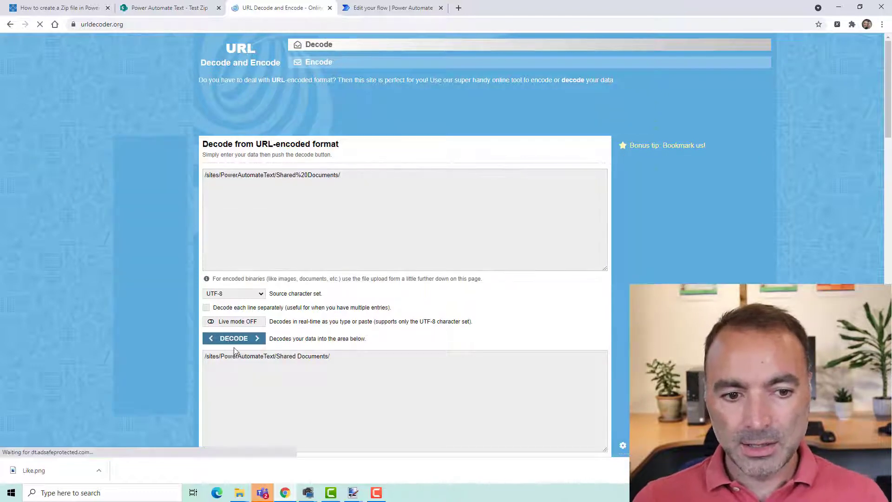
{"action": "left_click_drag", "start_coordinate": [330, 357], "coordinate": [205, 357]}
{"action": "right_click", "coordinate": [242, 356]}
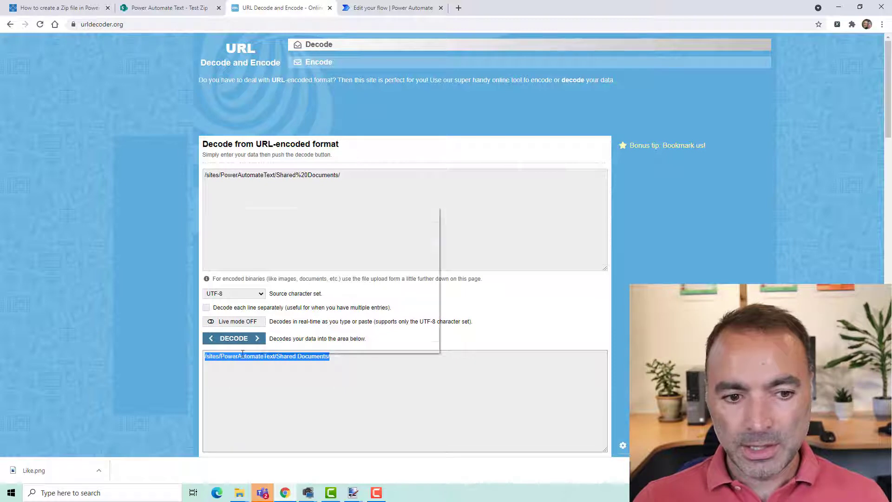
Step: Copy the decoded path, then highlight the settings zipFolderPath value /Test Zip in the flow
{"action": "left_click", "coordinate": [282, 242]}
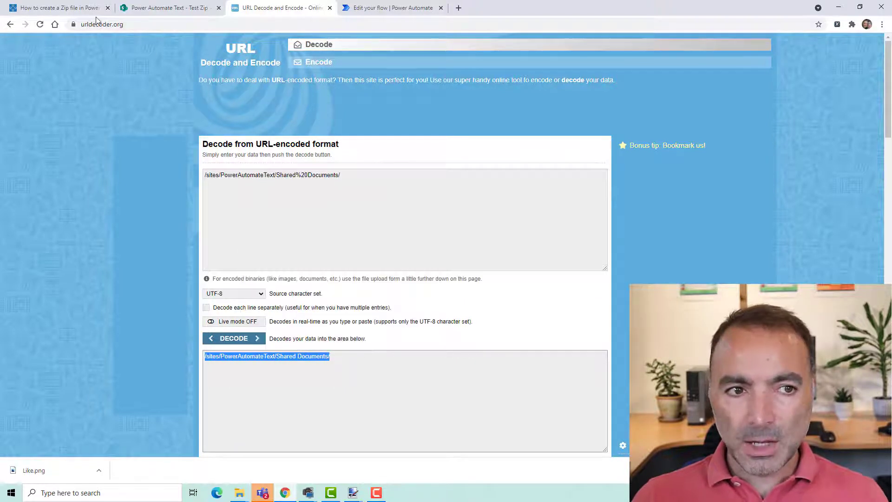
{"action": "left_click", "coordinate": [371, 8]}
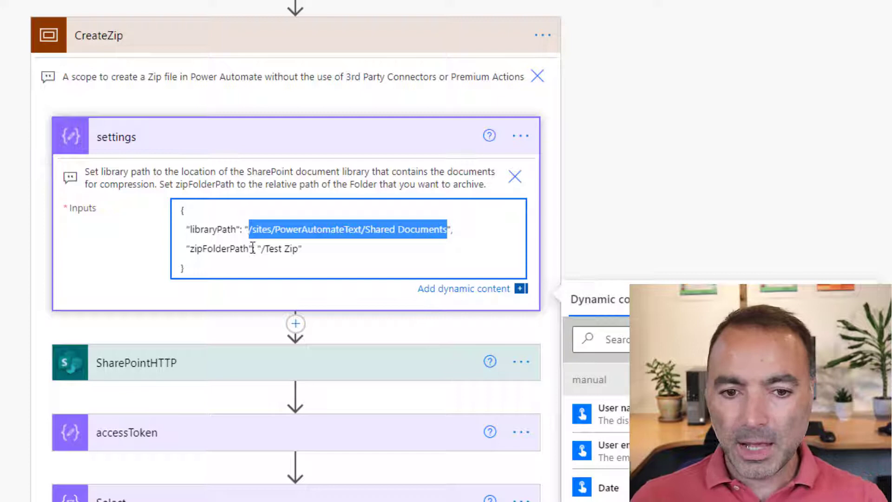
{"action": "left_click_drag", "start_coordinate": [263, 249], "coordinate": [303, 250]}
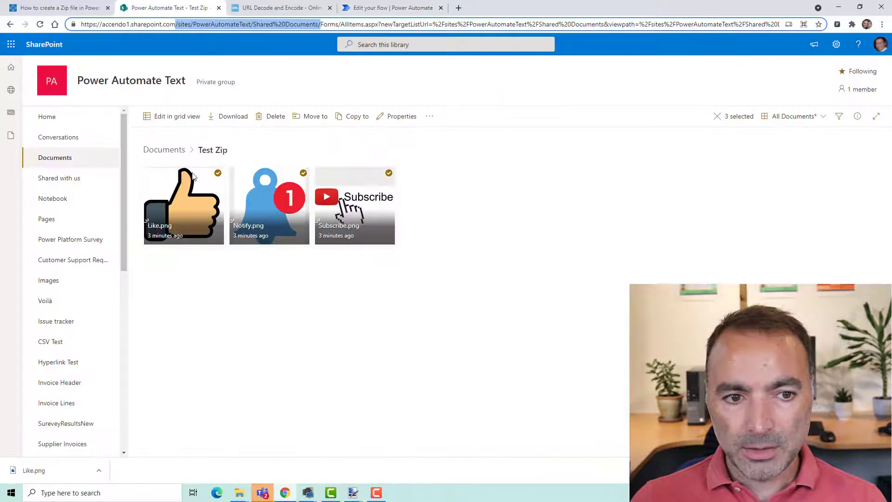
Step: Go back to Documents and open Test Zip to show Like.png, Notify.png and Subscribe.png
{"action": "left_click", "coordinate": [182, 150]}
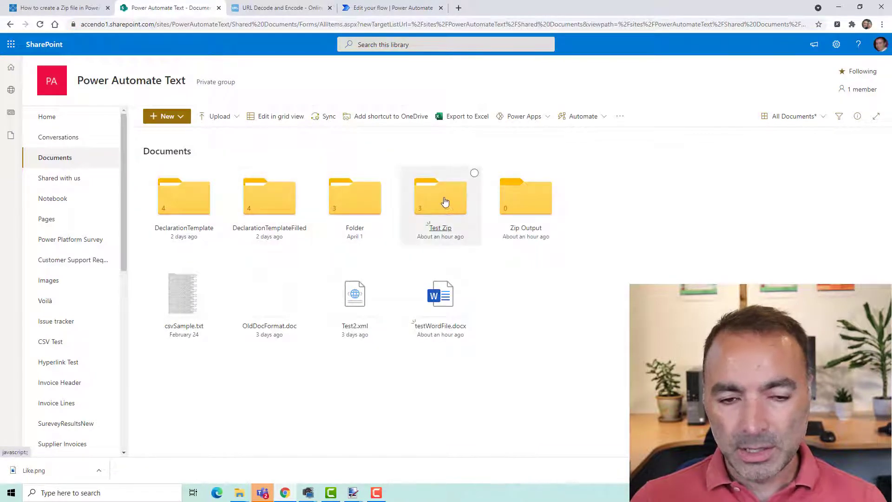
{"action": "left_click", "coordinate": [444, 201]}
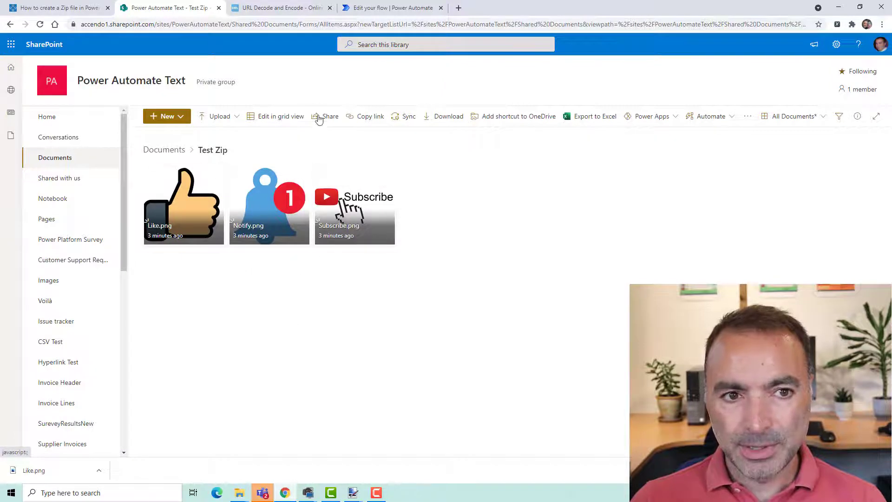
Step: Inspect the settings, SharePointHTTP, StoreZip, downloadZip and Create file actions in CreateZip
{"action": "left_click", "coordinate": [391, 8]}
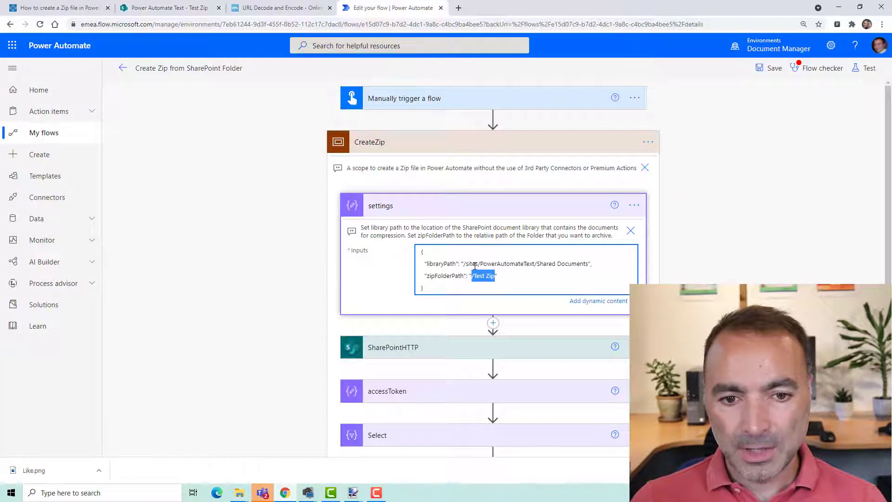
{"action": "left_click", "coordinate": [442, 138]}
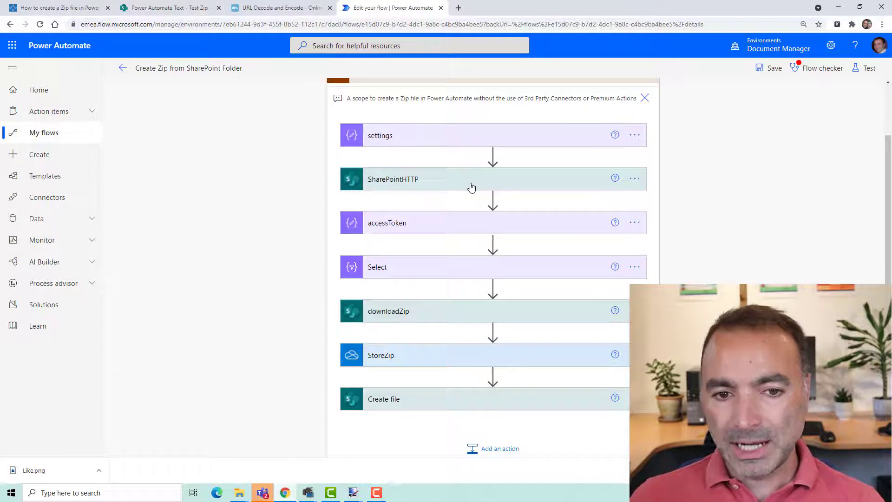
{"action": "left_click", "coordinate": [476, 186]}
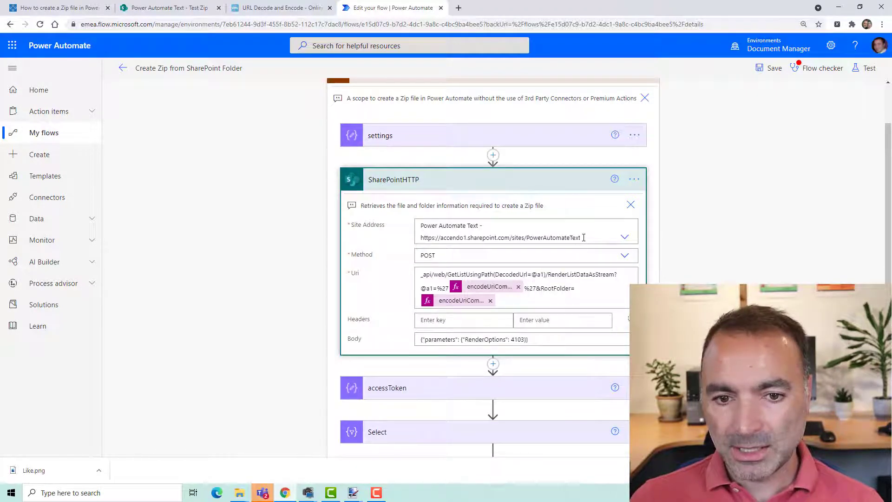
{"action": "left_click", "coordinate": [431, 178]}
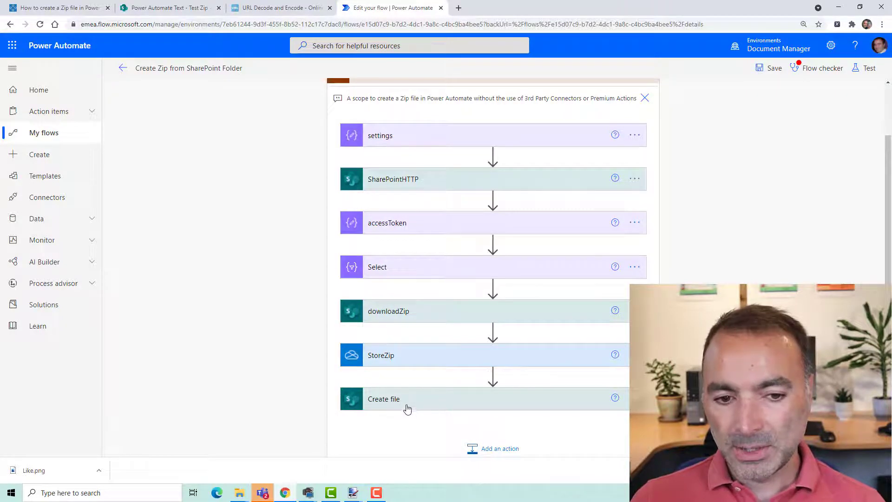
{"action": "left_click", "coordinate": [414, 365]}
{"action": "left_click", "coordinate": [419, 263]}
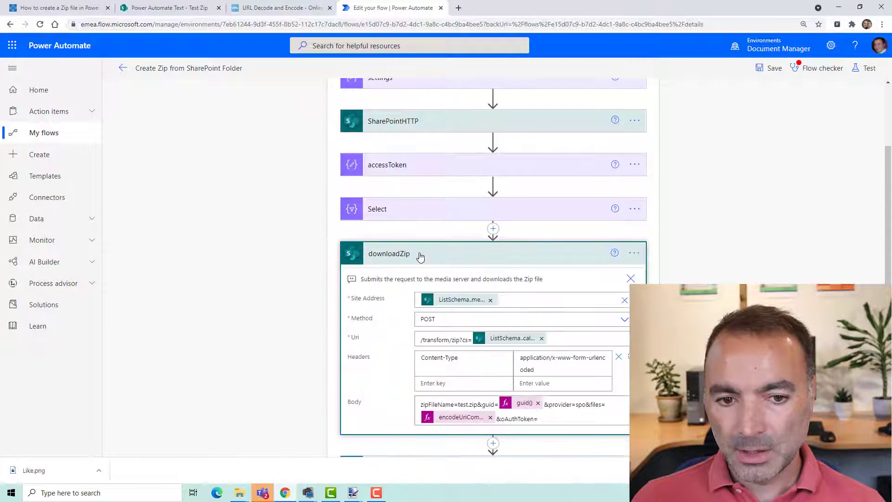
{"action": "left_click", "coordinate": [420, 254]}
{"action": "scroll", "coordinate": [424, 355], "scroll_direction": "down", "scroll_amount": 2}
{"action": "left_click", "coordinate": [424, 336]}
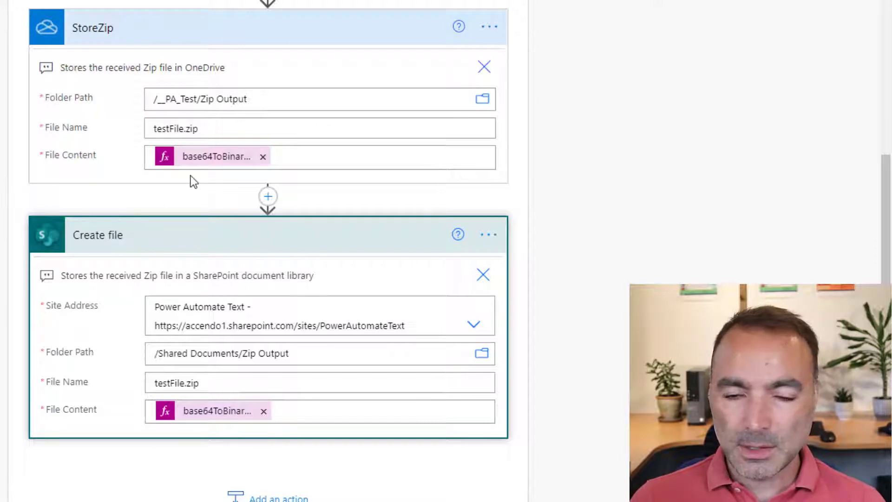
{"action": "scroll", "coordinate": [191, 179], "scroll_direction": "up", "scroll_amount": 10}
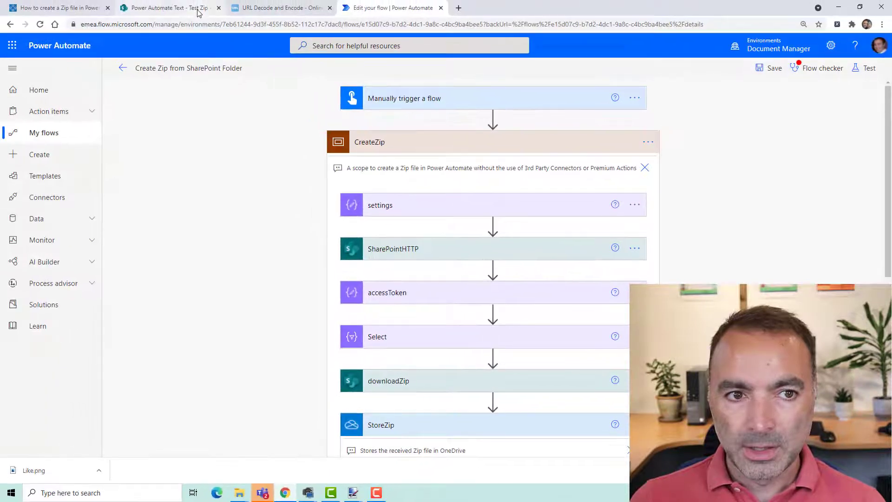
Step: Show the empty SharePoint Zip Output folder alongside the empty OneDrive Zip Output window
{"action": "left_click", "coordinate": [186, 8]}
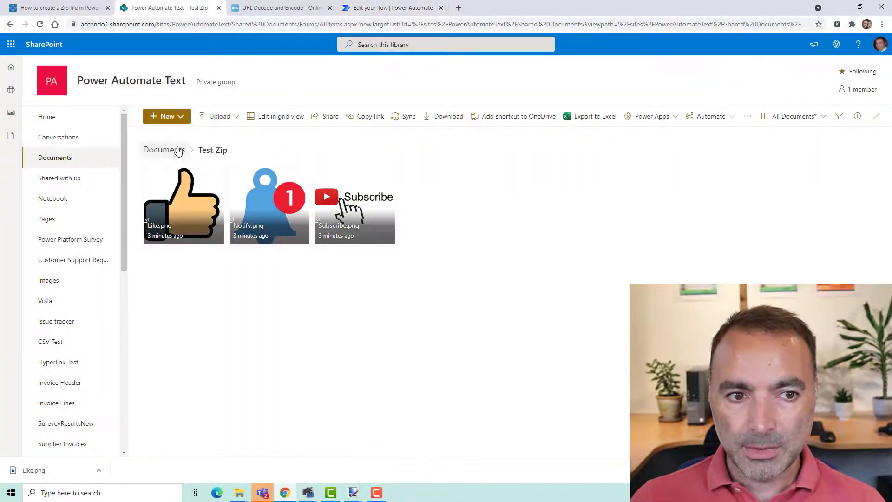
{"action": "left_click", "coordinate": [174, 150]}
{"action": "left_click", "coordinate": [523, 211]}
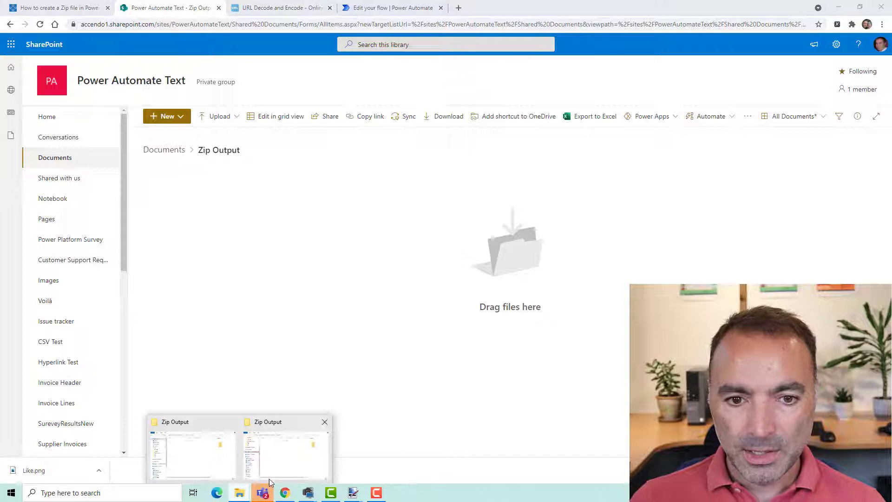
{"action": "left_click", "coordinate": [285, 473]}
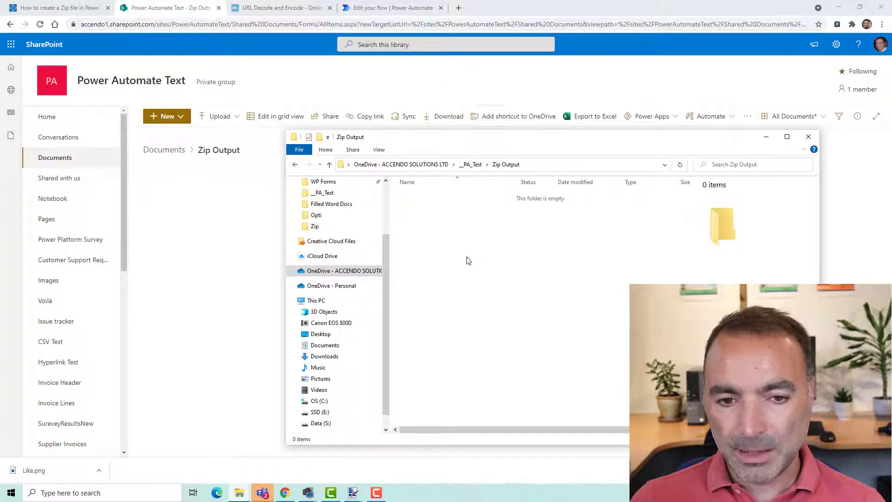
Step: Start a manual test run of the flow and expand CreateZip in the run results
{"action": "left_click", "coordinate": [250, 258]}
{"action": "left_click", "coordinate": [392, 8]}
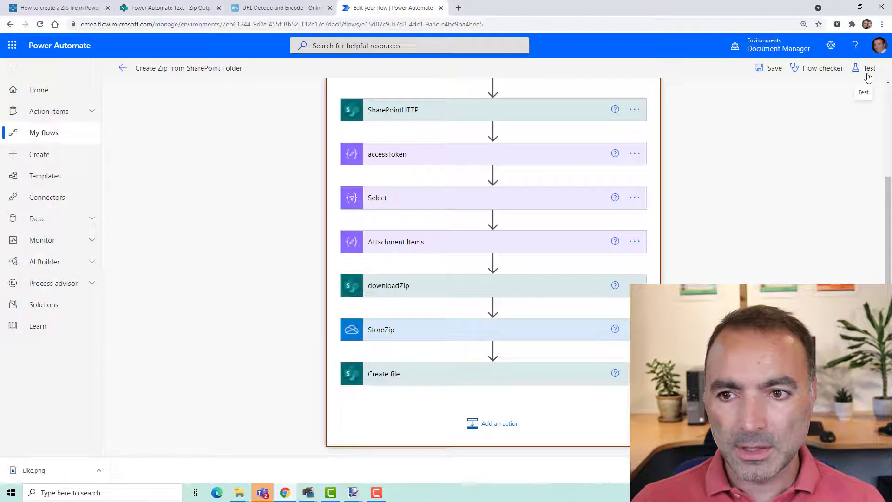
{"action": "left_click", "coordinate": [868, 73]}
{"action": "left_click", "coordinate": [732, 92]}
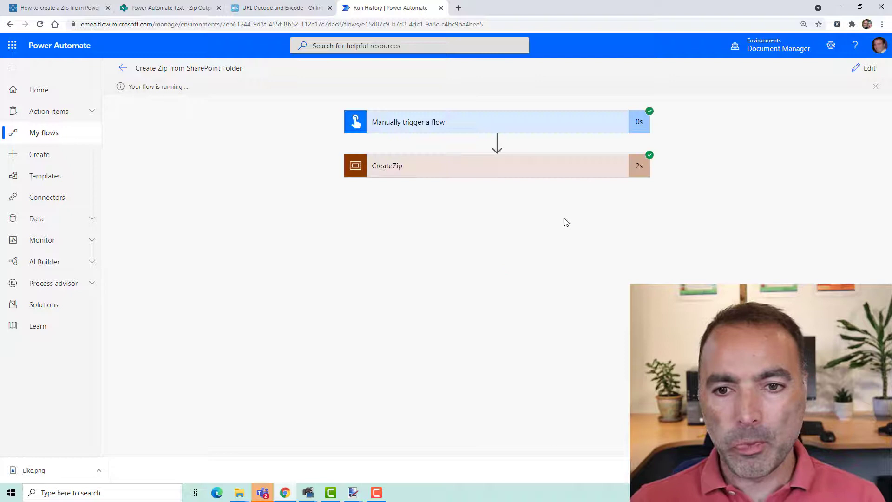
{"action": "left_click", "coordinate": [625, 168]}
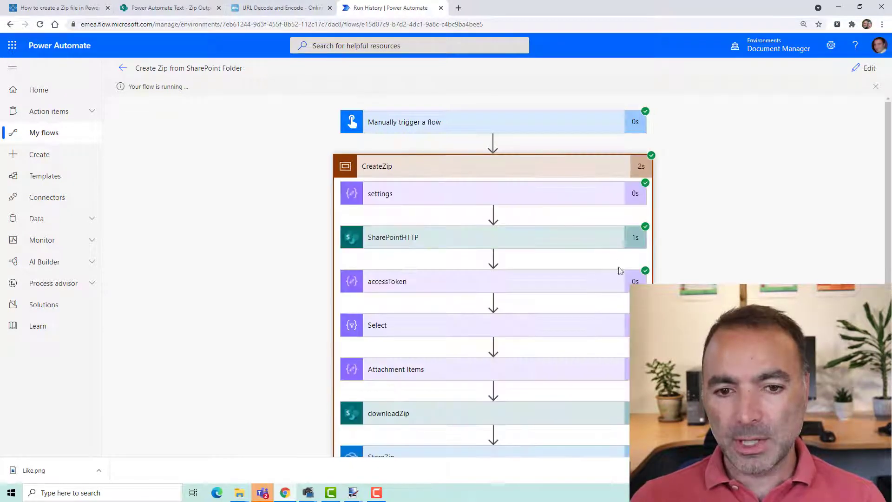
{"action": "scroll", "coordinate": [375, 444], "scroll_direction": "down", "scroll_amount": 3}
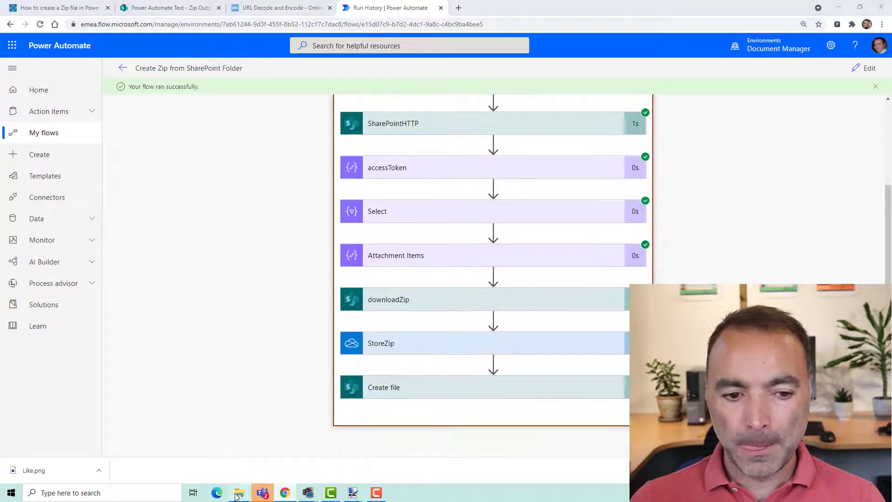
Step: Open testFile.zip in the OneDrive Zip Output folder and preview Like.png and Notify.png
{"action": "mouse_move", "coordinate": [240, 494]}
{"action": "left_click", "coordinate": [267, 470]}
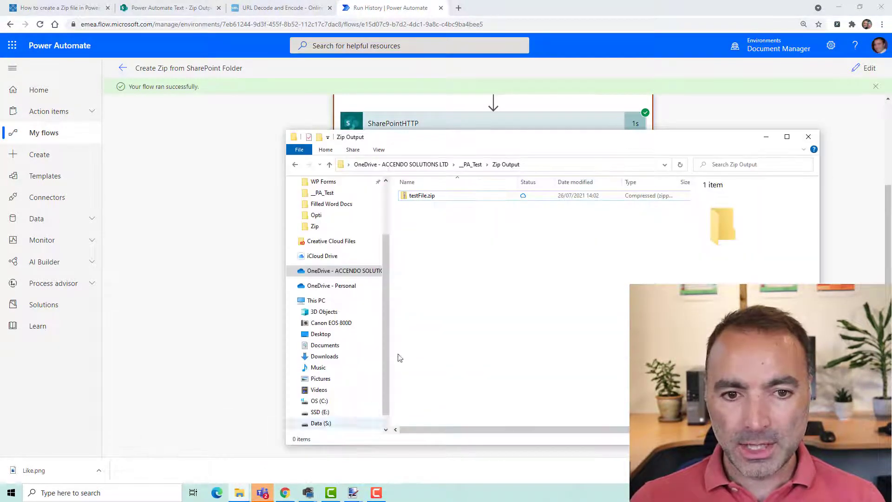
{"action": "double_click", "coordinate": [475, 199]}
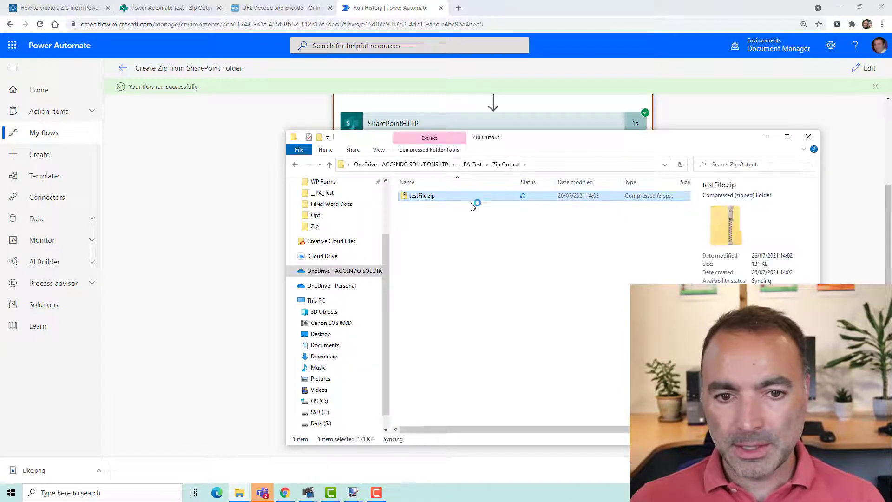
{"action": "double_click", "coordinate": [442, 196]}
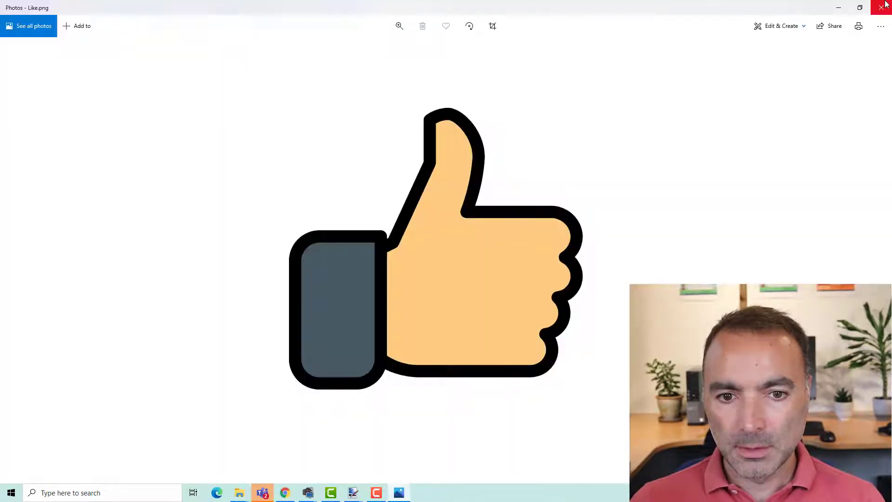
{"action": "left_click", "coordinate": [882, 7]}
{"action": "double_click", "coordinate": [423, 205]}
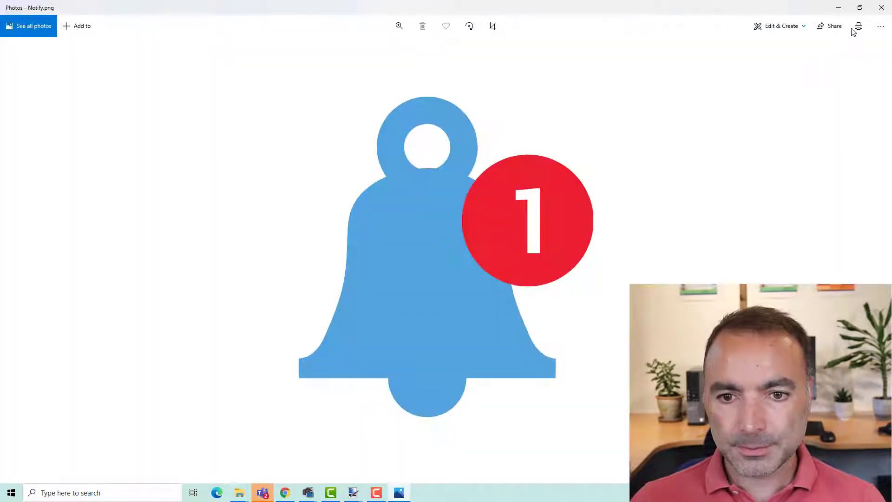
{"action": "left_click", "coordinate": [881, 7]}
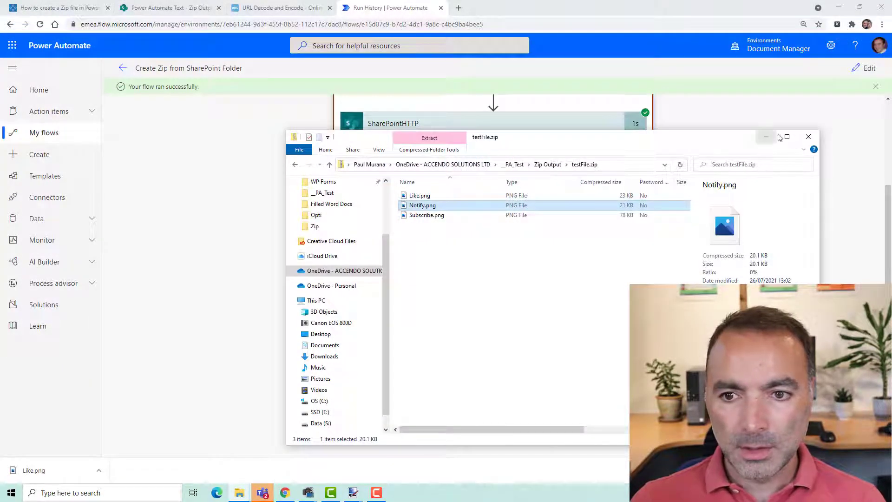
Step: Check that testFile.zip in the Zip Output library contains Like.png, Notify.png and Subscribe.png
{"action": "left_click", "coordinate": [809, 136]}
{"action": "left_click", "coordinate": [171, 8]}
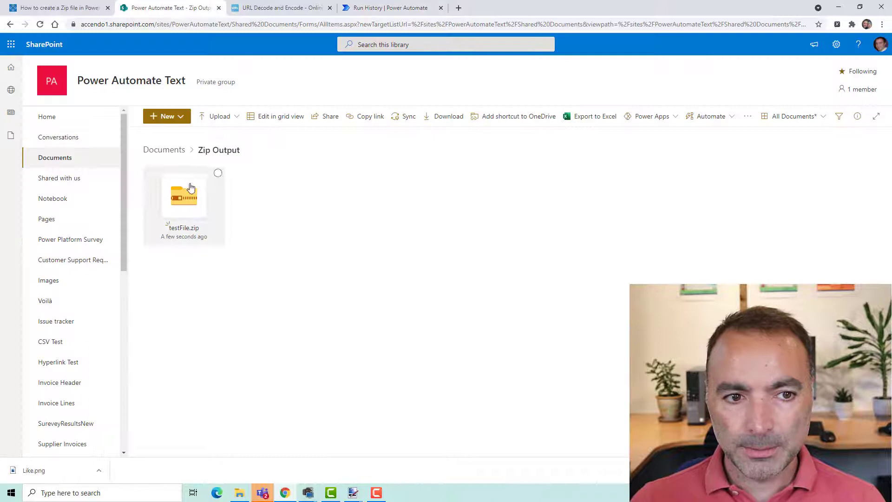
{"action": "left_click", "coordinate": [190, 219]}
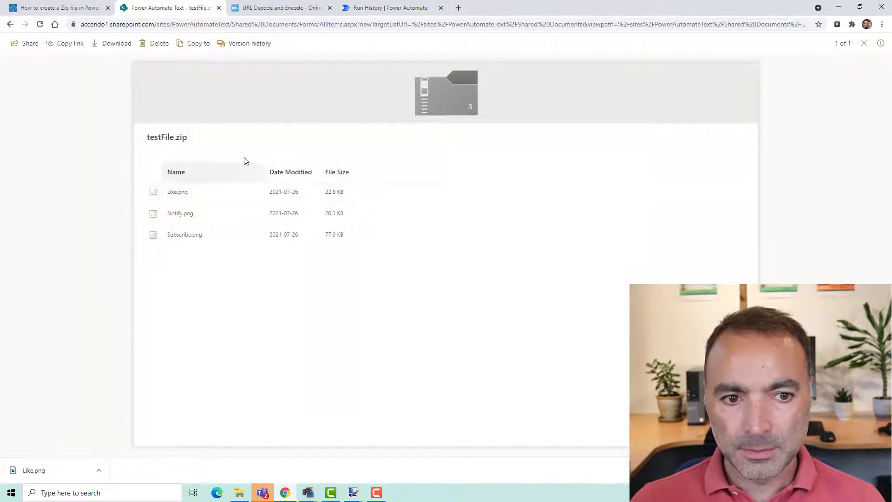
{"action": "left_click", "coordinate": [11, 24]}
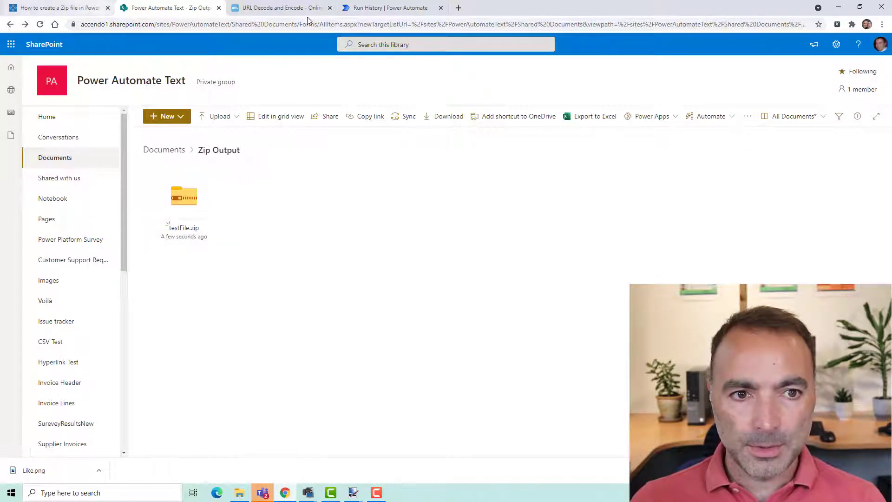
Step: Back in the run history, expand the Select step and review its inputs
{"action": "left_click", "coordinate": [386, 7]}
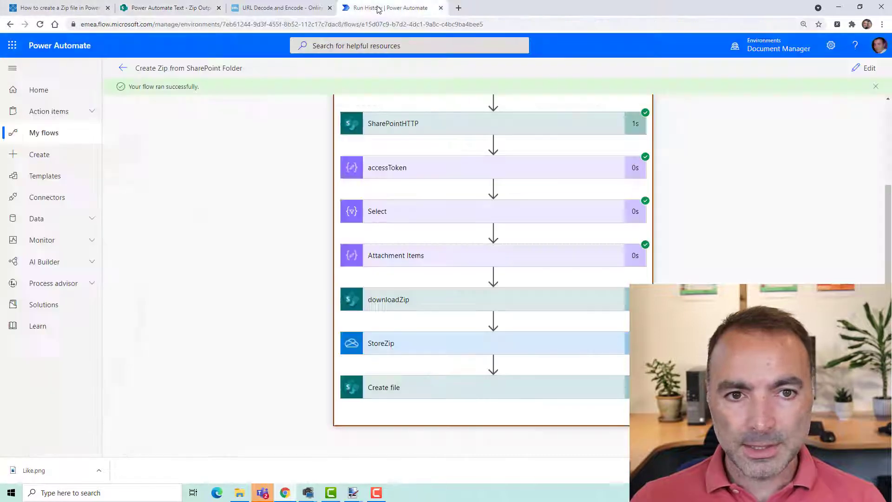
{"action": "scroll", "coordinate": [595, 364], "scroll_direction": "up", "scroll_amount": 1}
{"action": "scroll", "coordinate": [596, 364], "scroll_direction": "up", "scroll_amount": 2}
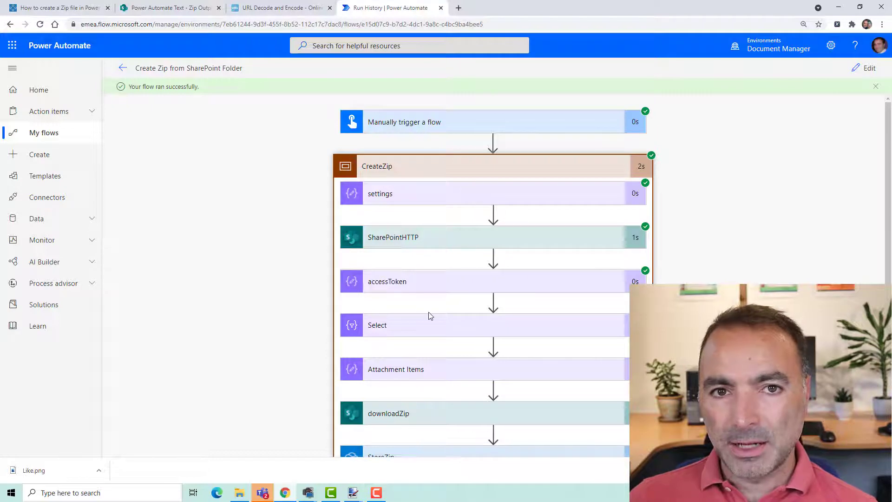
{"action": "scroll", "coordinate": [442, 298], "scroll_direction": "down", "scroll_amount": 1}
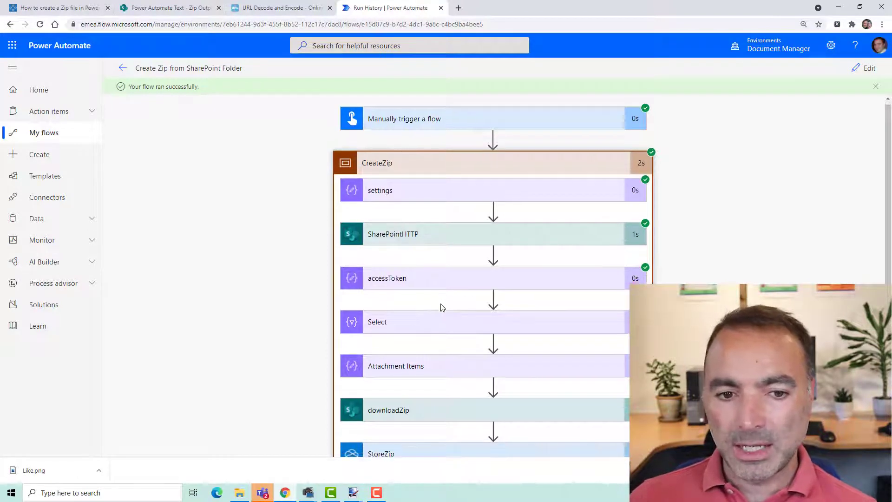
{"action": "left_click", "coordinate": [441, 274]}
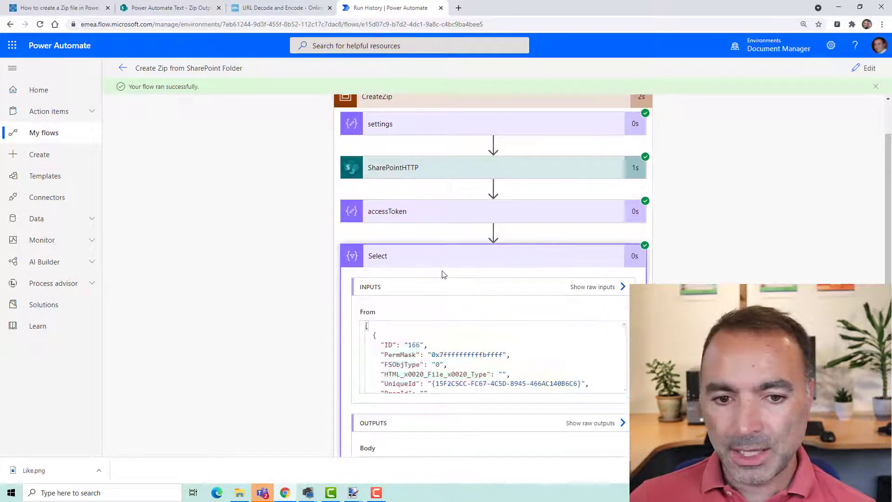
{"action": "scroll", "coordinate": [873, 256], "scroll_direction": "down", "scroll_amount": 2}
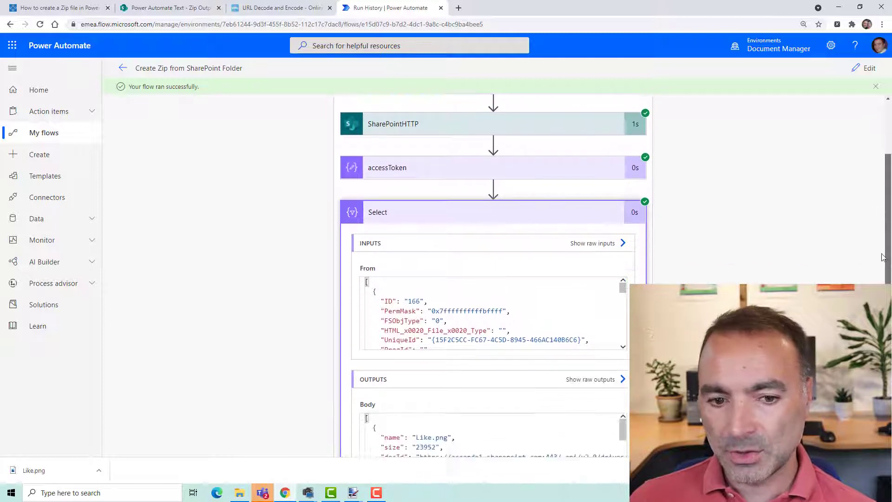
{"action": "left_click_drag", "start_coordinate": [623, 215], "coordinate": [623, 221]}
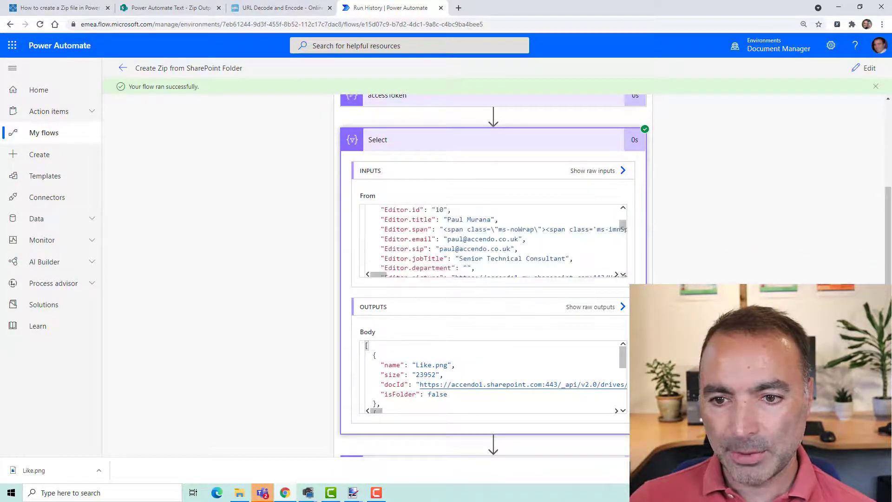
{"action": "scroll", "coordinate": [884, 258], "scroll_direction": "up", "scroll_amount": 2}
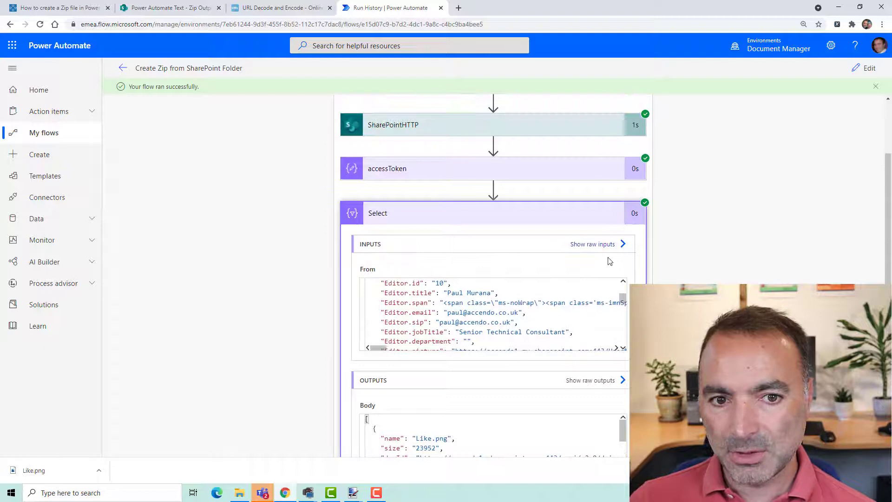
Step: Review Select's output (Like.png, size 23952, isFolder false), then collapse the step
{"action": "left_click_drag", "start_coordinate": [623, 301], "coordinate": [622, 338]}
{"action": "scroll", "coordinate": [622, 325], "scroll_direction": "down", "scroll_amount": 3}
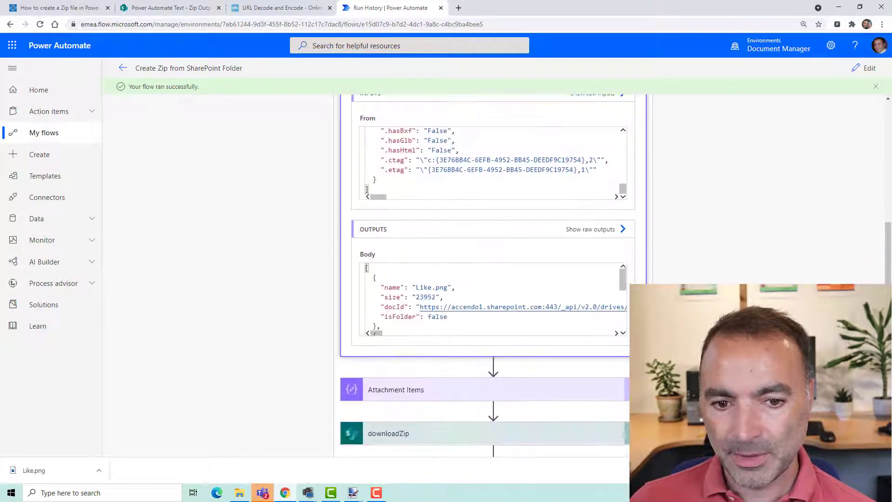
{"action": "scroll", "coordinate": [625, 279], "scroll_direction": "down", "scroll_amount": 2}
{"action": "scroll", "coordinate": [625, 278], "scroll_direction": "up", "scroll_amount": 2}
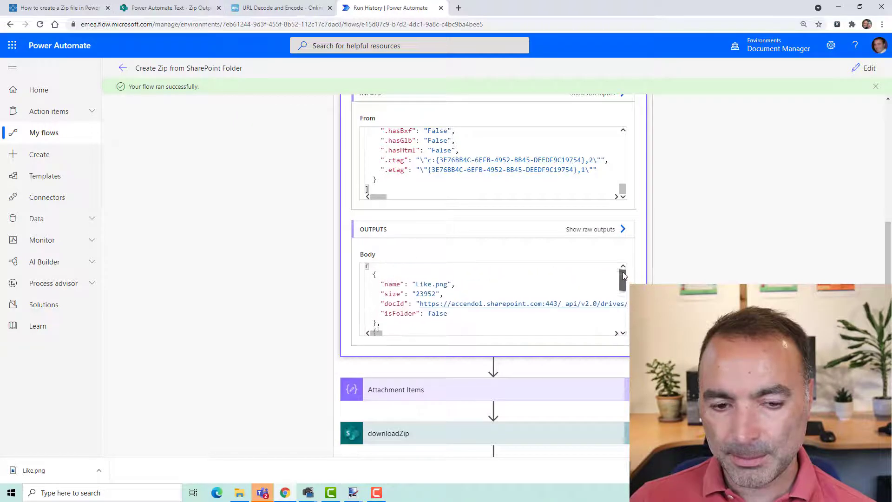
{"action": "left_click_drag", "start_coordinate": [624, 277], "coordinate": [625, 280]}
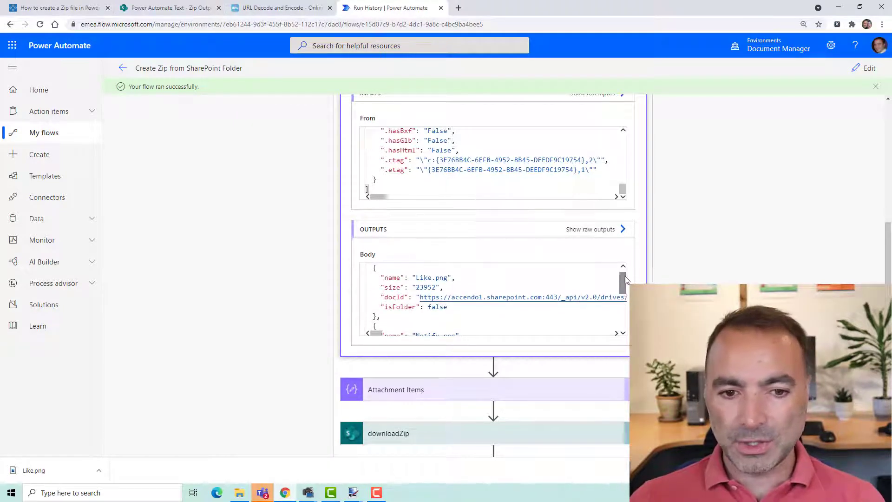
{"action": "left_click_drag", "start_coordinate": [625, 280], "coordinate": [624, 278]}
{"action": "left_click", "coordinate": [394, 297]}
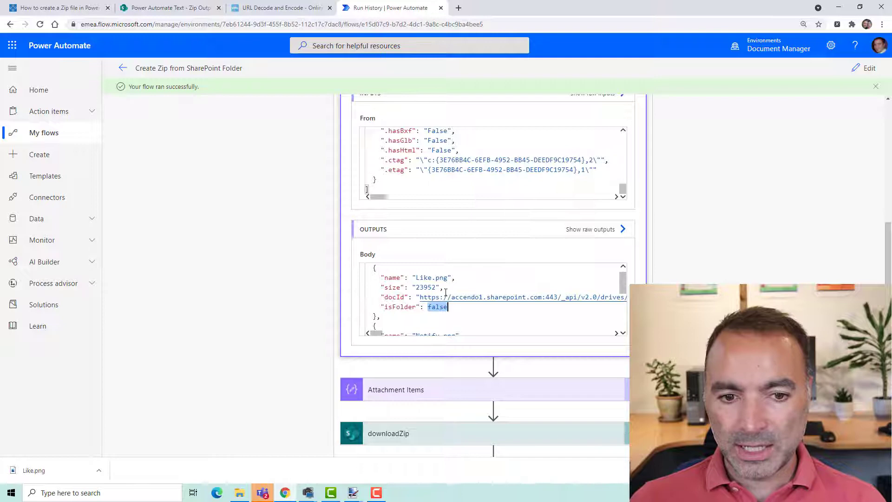
{"action": "scroll", "coordinate": [520, 186], "scroll_direction": "up", "scroll_amount": 2}
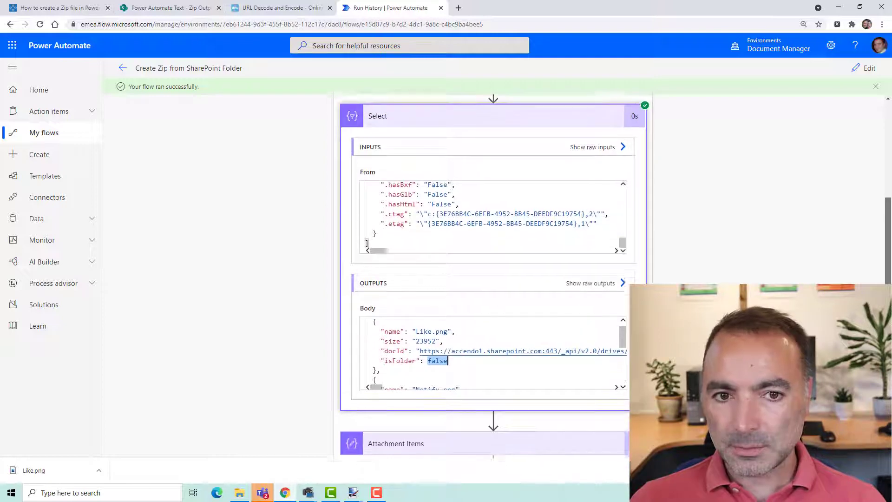
{"action": "left_click", "coordinate": [521, 126]}
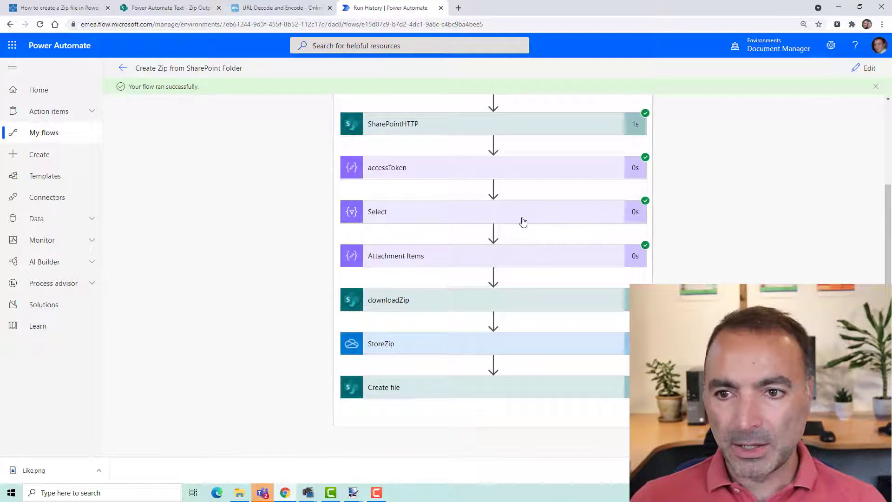
Step: Open the flow in the editor and review the settings and SharePointHTTP step fields
{"action": "left_click", "coordinate": [869, 68]}
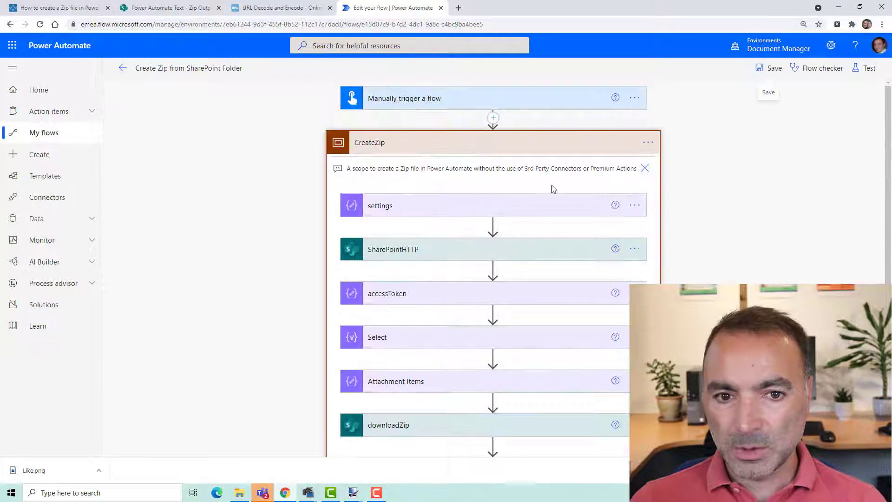
{"action": "left_click", "coordinate": [504, 213]}
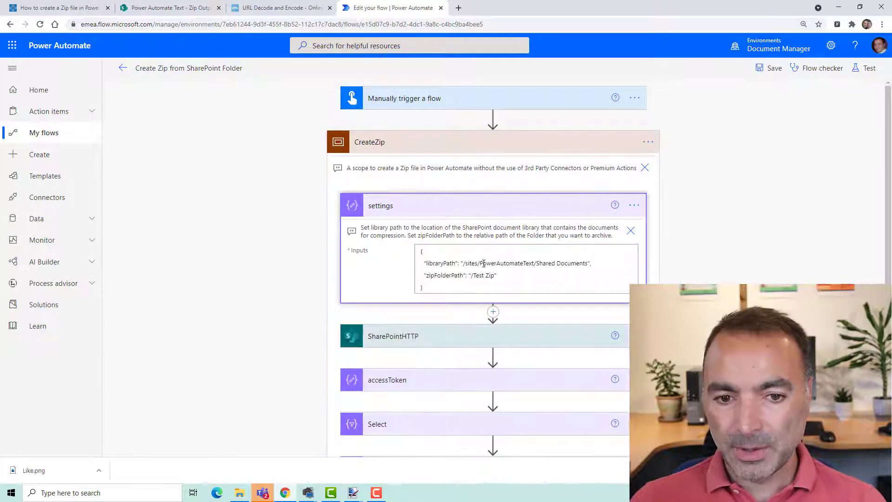
{"action": "left_click", "coordinate": [481, 212]}
{"action": "left_click", "coordinate": [478, 249]}
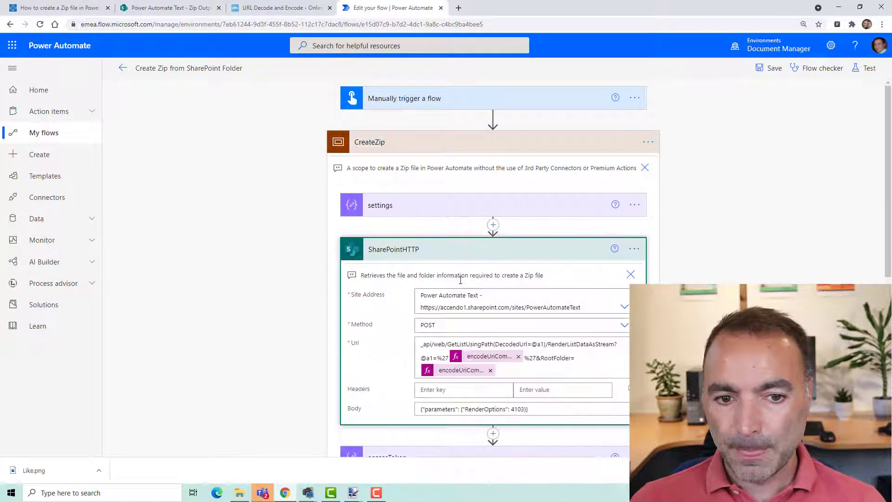
{"action": "left_click", "coordinate": [547, 368]}
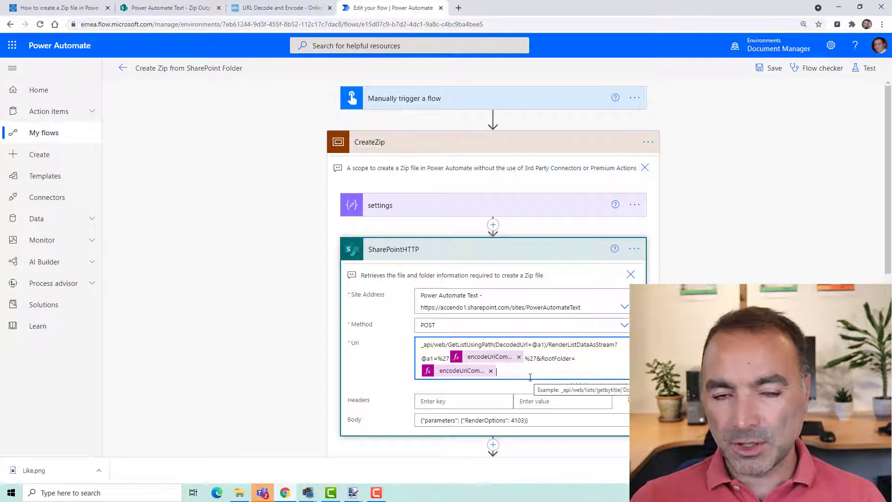
{"action": "left_click", "coordinate": [492, 250]}
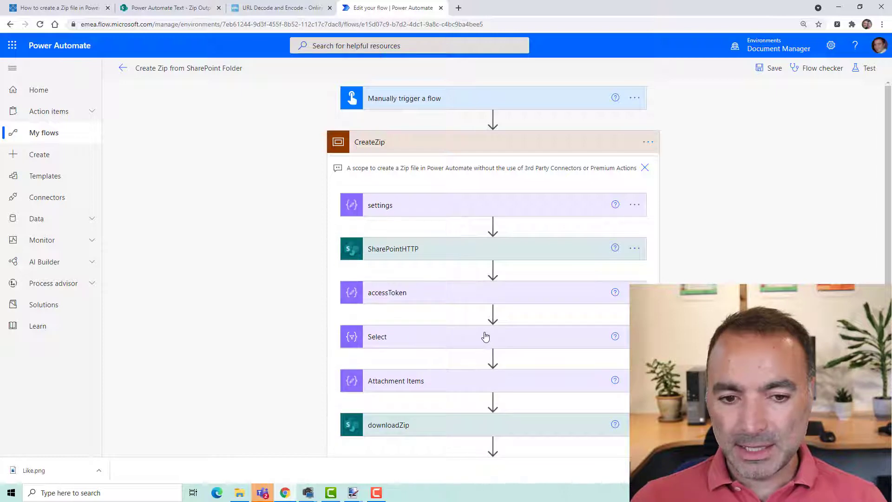
{"action": "scroll", "coordinate": [484, 334], "scroll_direction": "down", "scroll_amount": 2}
Step: Insert a Filter array action right after the Select step
{"action": "left_click", "coordinate": [492, 288]}
{"action": "left_click", "coordinate": [474, 302]}
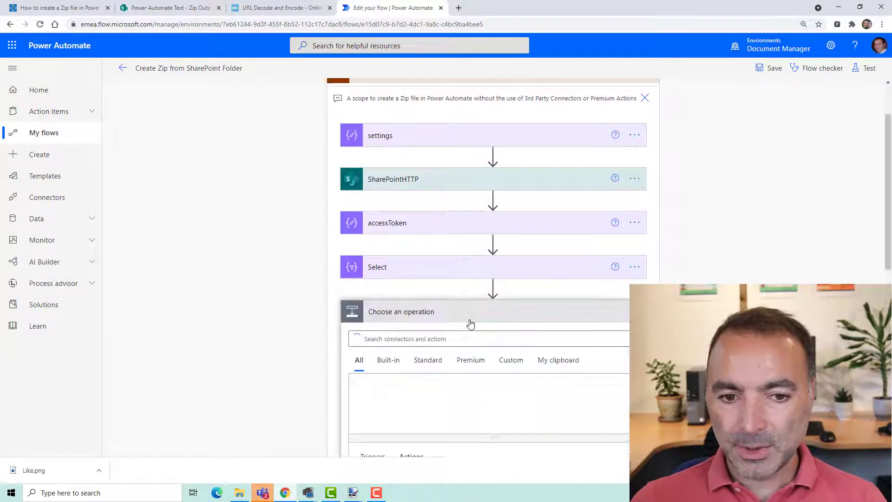
{"action": "type", "text": "filter"}
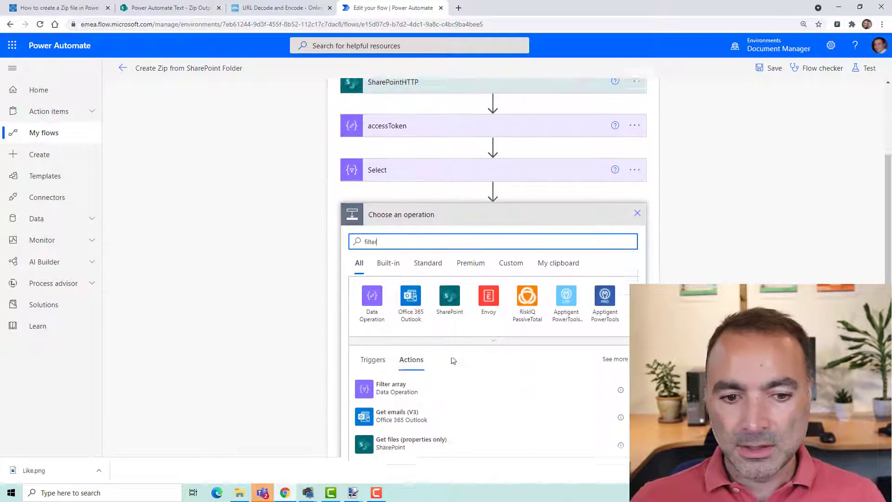
{"action": "scroll", "coordinate": [418, 362], "scroll_direction": "down", "scroll_amount": 1}
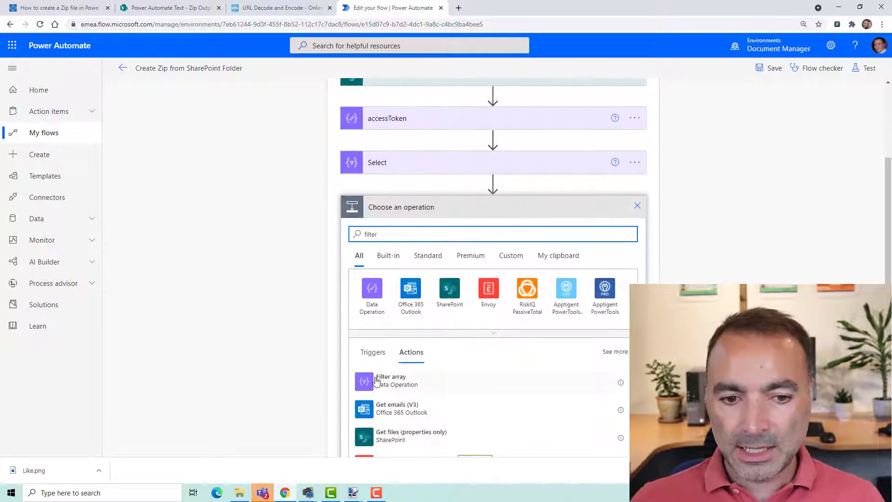
{"action": "left_click", "coordinate": [386, 378]}
Step: Set Filter array's From to Select's Output and begin an expression for the left value
{"action": "left_click", "coordinate": [416, 237]}
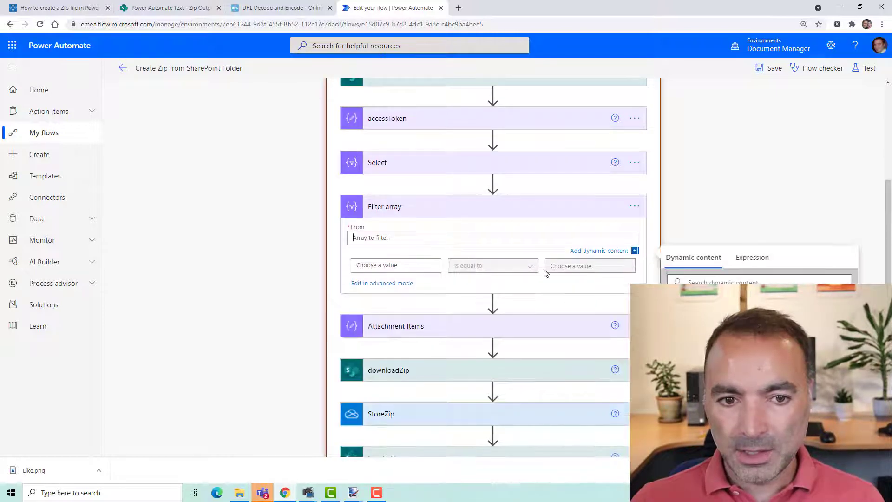
{"action": "left_click", "coordinate": [698, 316]}
{"action": "left_click", "coordinate": [420, 269]}
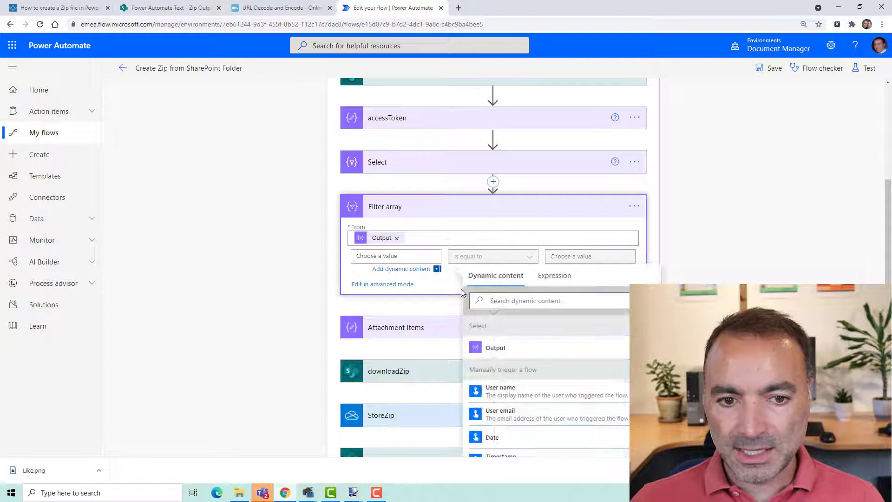
{"action": "left_click", "coordinate": [553, 279]}
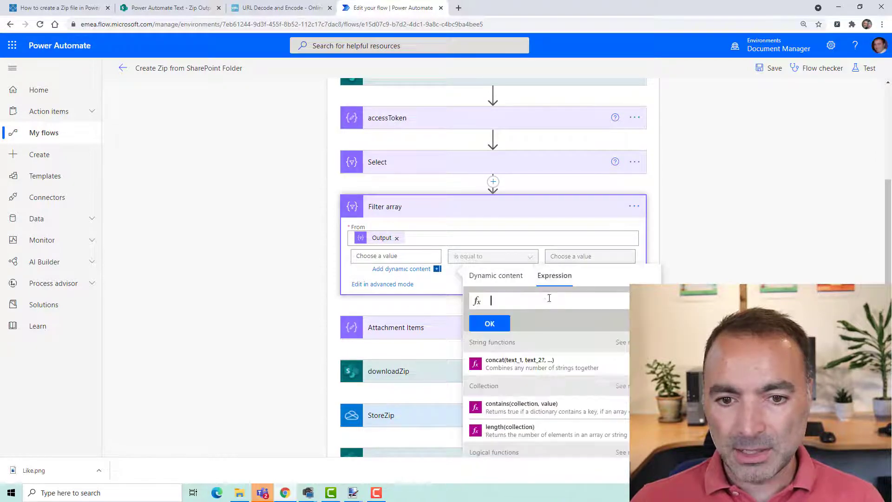
Step: Open the flow overview in a new tab and open its latest successful run
{"action": "right_click", "coordinate": [118, 69]}
{"action": "left_click", "coordinate": [133, 76]}
{"action": "left_click", "coordinate": [481, 7]}
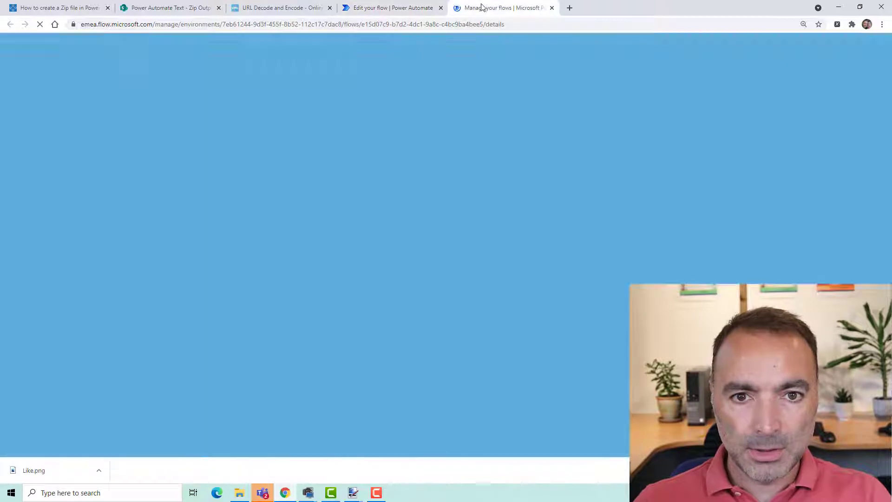
{"action": "left_click", "coordinate": [211, 363]}
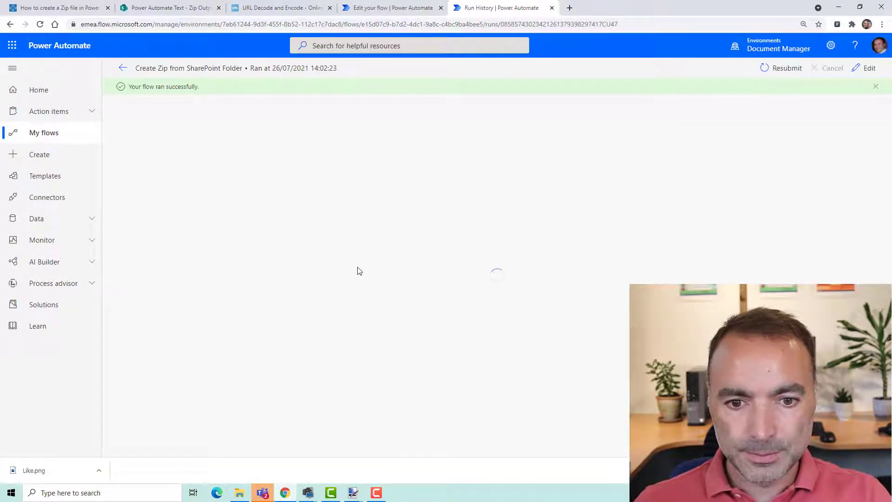
Step: Expand CreateZip and Select in the run and select the isFolder property name
{"action": "left_click", "coordinate": [402, 176]}
{"action": "scroll", "coordinate": [420, 260], "scroll_direction": "down", "scroll_amount": 3}
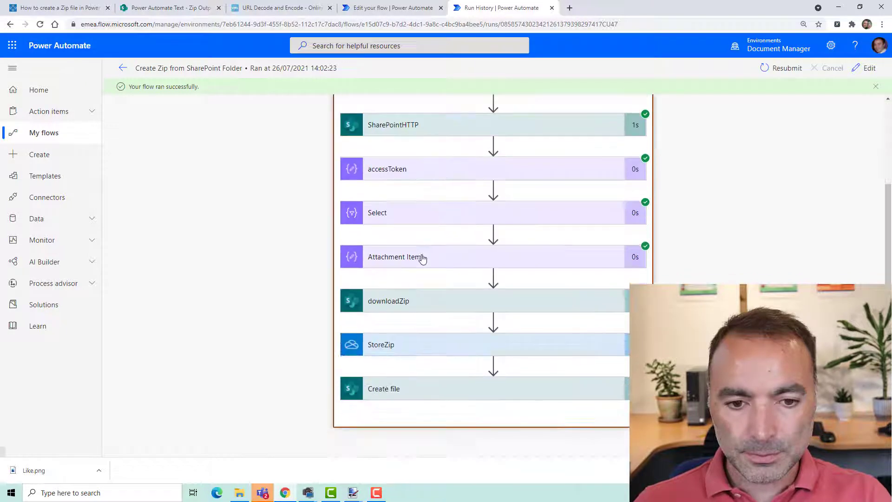
{"action": "left_click", "coordinate": [412, 212]}
{"action": "scroll", "coordinate": [434, 276], "scroll_direction": "down", "scroll_amount": 1}
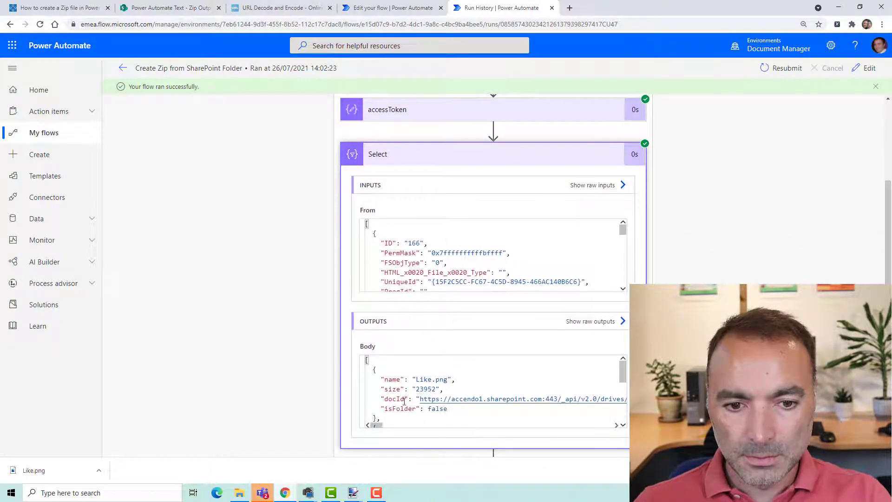
{"action": "double_click", "coordinate": [393, 409]}
{"action": "key", "text": "ctrl+c"}
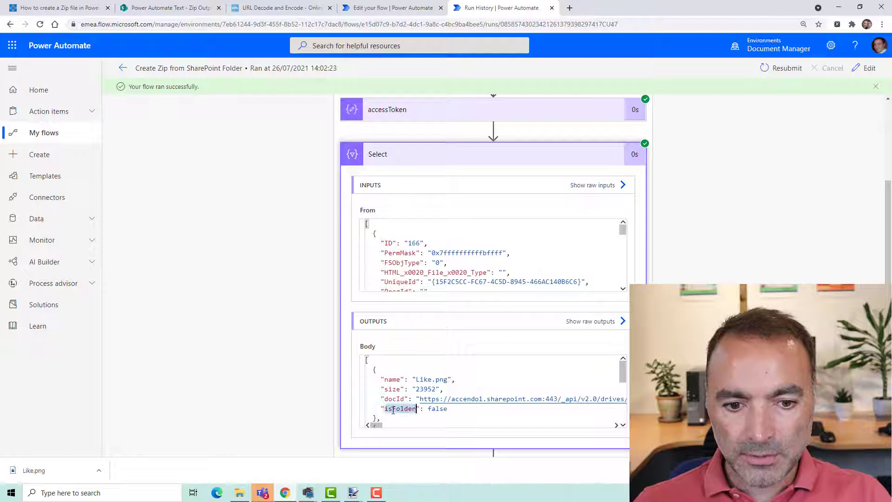
Step: Set the Filter array left value to the expression item()['isFolder']
{"action": "left_click", "coordinate": [418, 8]}
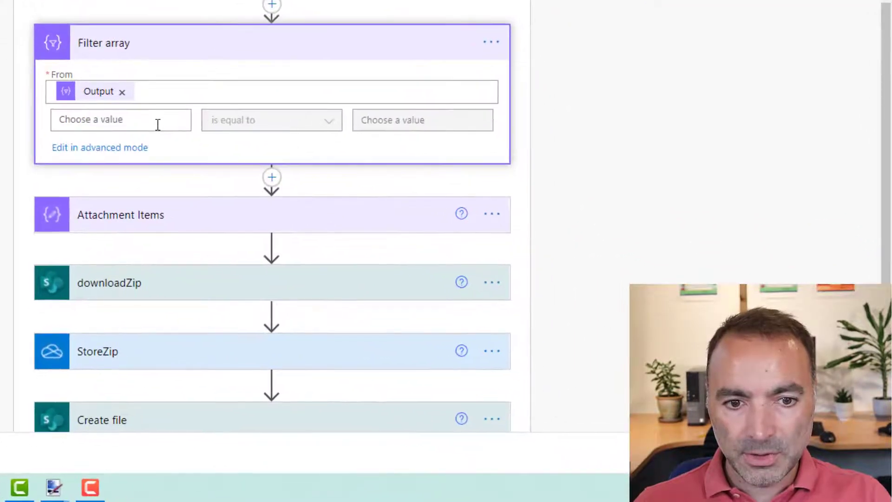
{"action": "left_click", "coordinate": [157, 124]}
{"action": "left_click", "coordinate": [377, 159]}
{"action": "type", "text": "i"}
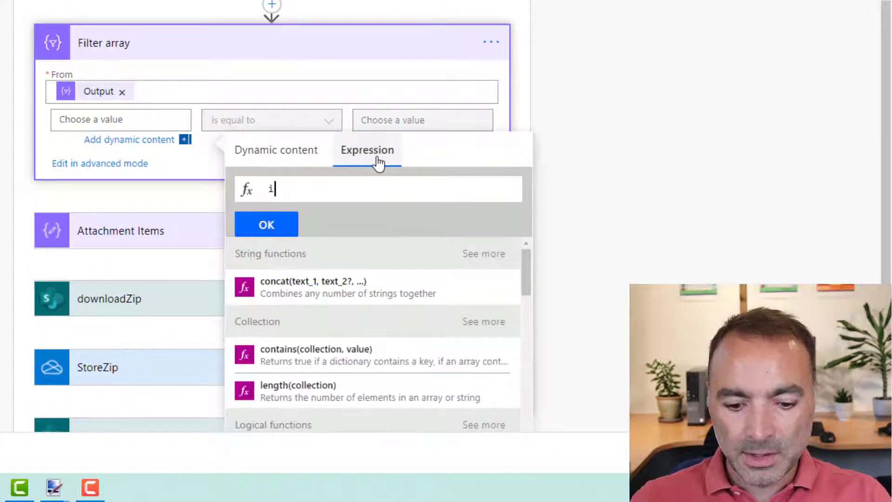
{"action": "type", "text": "tem()['"}
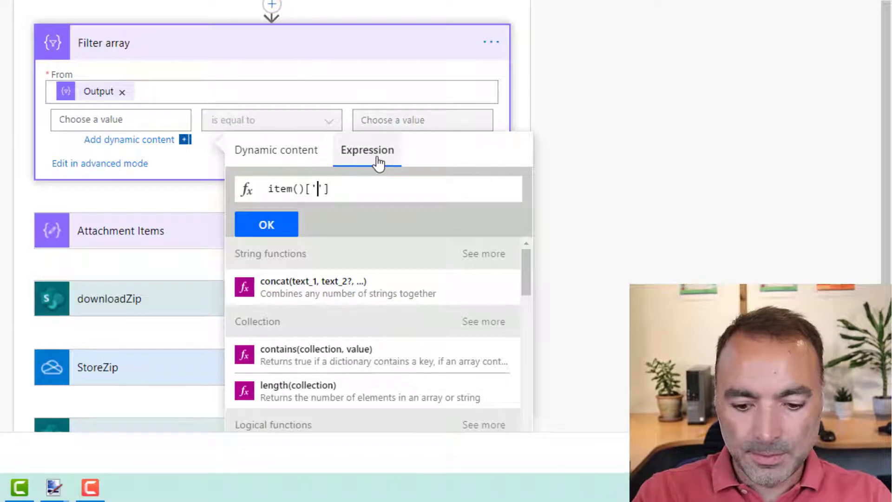
{"action": "key", "text": "ctrl+v"}
{"action": "left_click", "coordinate": [266, 224]}
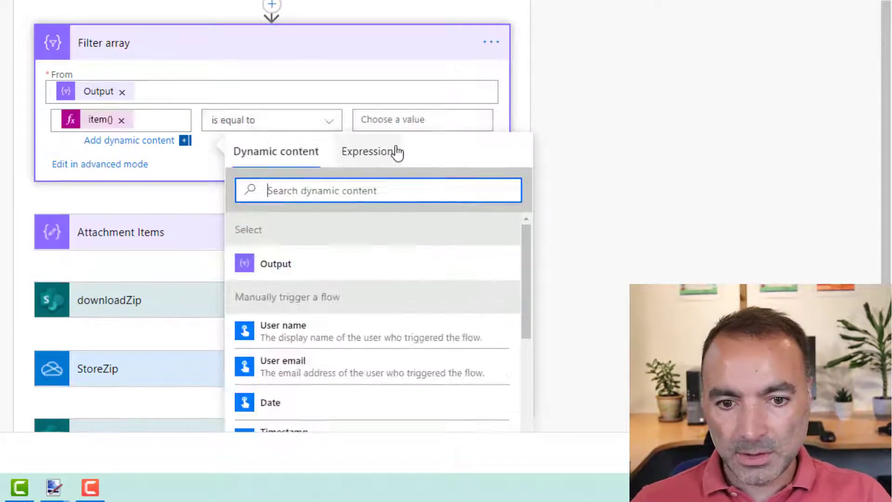
Step: Set the comparison value to the expression false, then check the Attachment Items inputs
{"action": "left_click", "coordinate": [422, 120]}
{"action": "left_click", "coordinate": [642, 162]}
{"action": "type", "text": "false"}
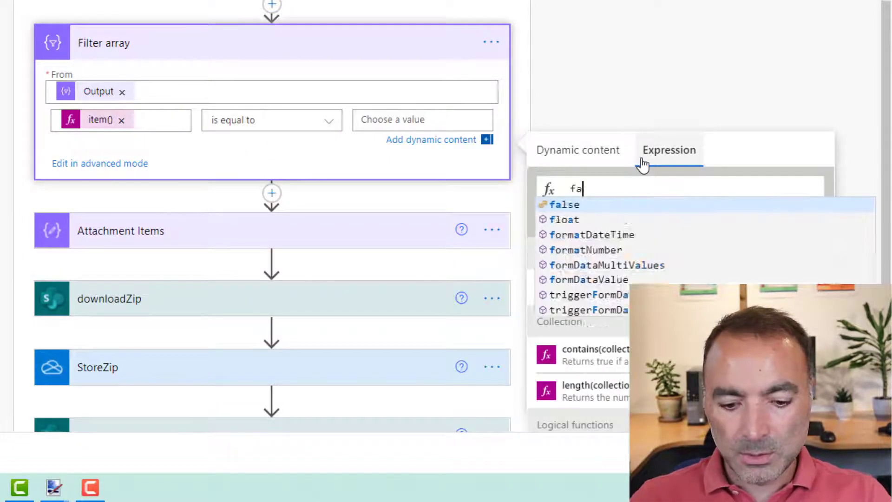
{"action": "left_click", "coordinate": [557, 206]}
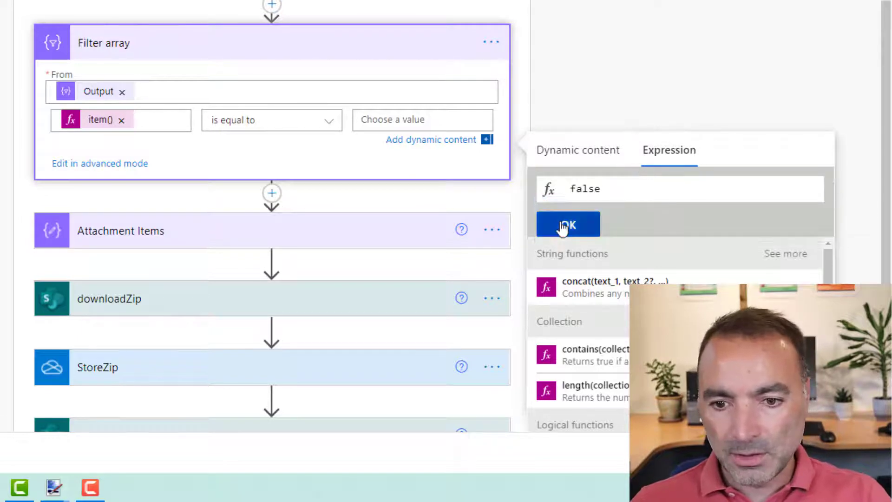
{"action": "left_click", "coordinate": [567, 225]}
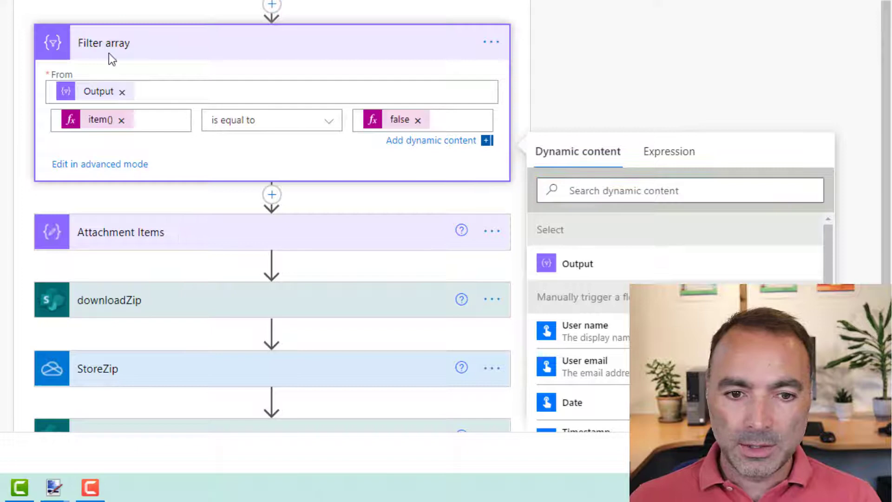
{"action": "left_click", "coordinate": [213, 232]}
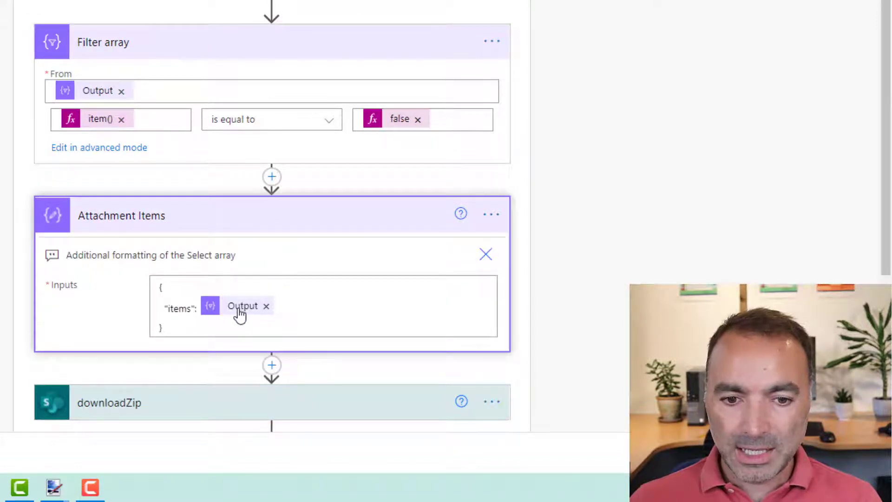
{"action": "mouse_move", "coordinate": [240, 316]}
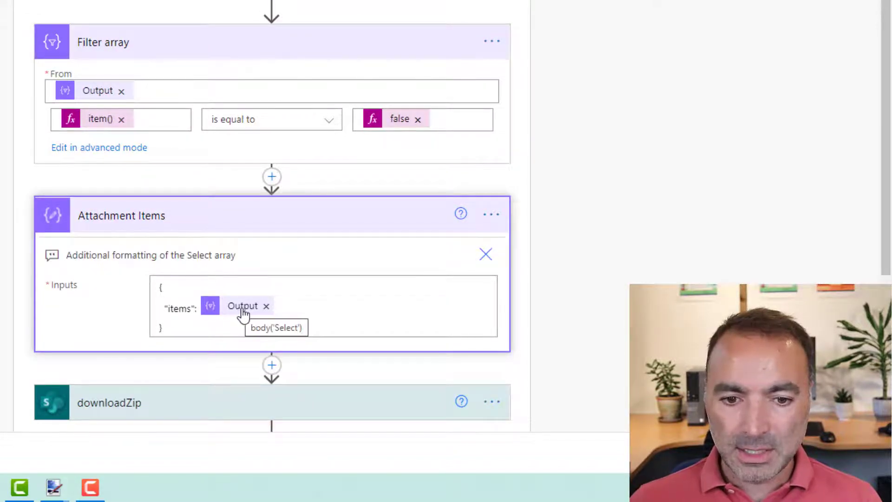
Step: Delete the Filter array step and confirm in the Delete Step dialog
{"action": "left_click", "coordinate": [492, 41]}
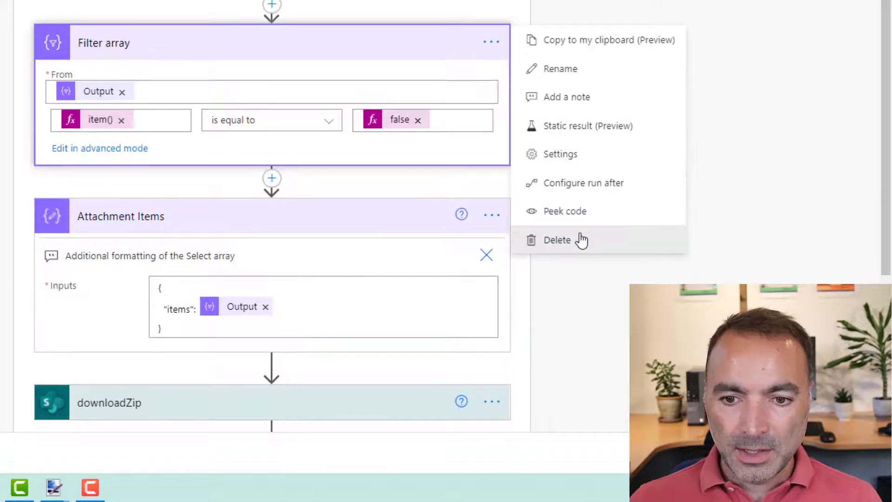
{"action": "left_click", "coordinate": [580, 238]}
{"action": "left_click", "coordinate": [209, 139]}
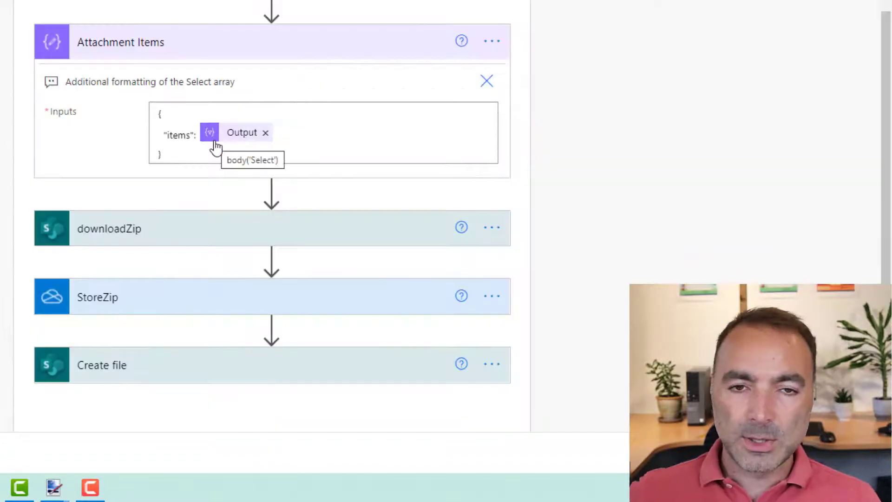